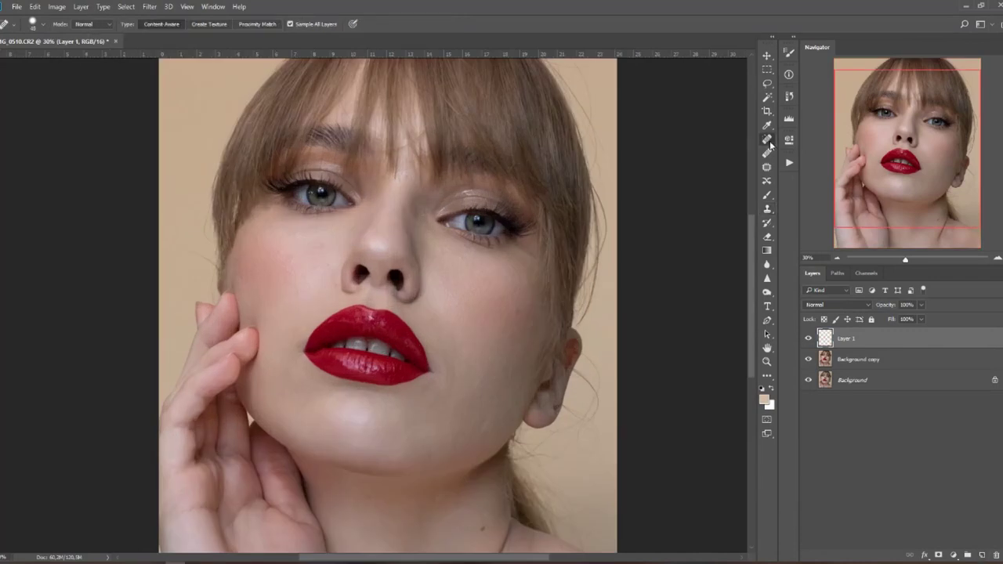
- Remove the flyaway hairs along the outer edge of the hair on the hand side of the portrait with the Spot Healing Brush
scroll(166, 250, "up", 3)
mouse_move(192, 245)
left_mouse_down()
mouse_move(225, 285)
mouse_move(217, 307)
left_mouse_up()
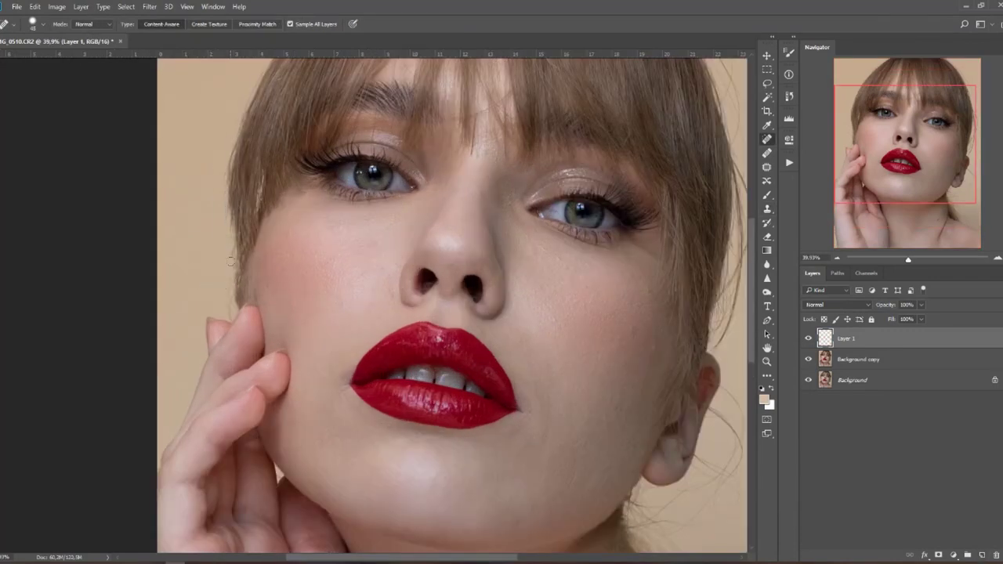
left_click_drag(230, 251, 227, 276)
left_click_drag(227, 270, 226, 301)
left_click_drag(242, 155, 257, 332)
left_click_drag(336, 127, 327, 177)
left_click_drag(541, 161, 315, 199)
mouse_move(436, 165)
left_mouse_down()
mouse_move(482, 197)
mouse_move(535, 208)
mouse_move(522, 279)
left_mouse_up()
- Clone clean backdrop over the flyaway hairs along the opposite edge of the hair, from the crown down towards the ear
left_click(767, 209)
right_click(479, 188, "alt")
mouse_move(425, 162)
left_mouse_down()
mouse_move(485, 215)
mouse_move(475, 203)
mouse_move(493, 195)
mouse_move(501, 256)
left_mouse_up()
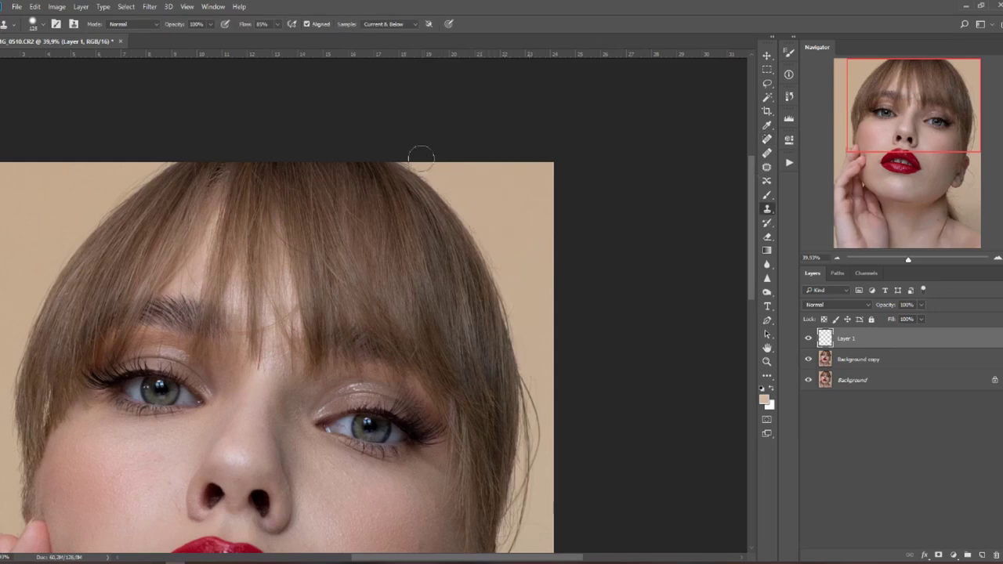
left_click_drag(525, 334, 514, 170)
right_click(515, 170, "alt")
left_click_drag(523, 217, 531, 299)
left_click_drag(529, 237, 514, 310)
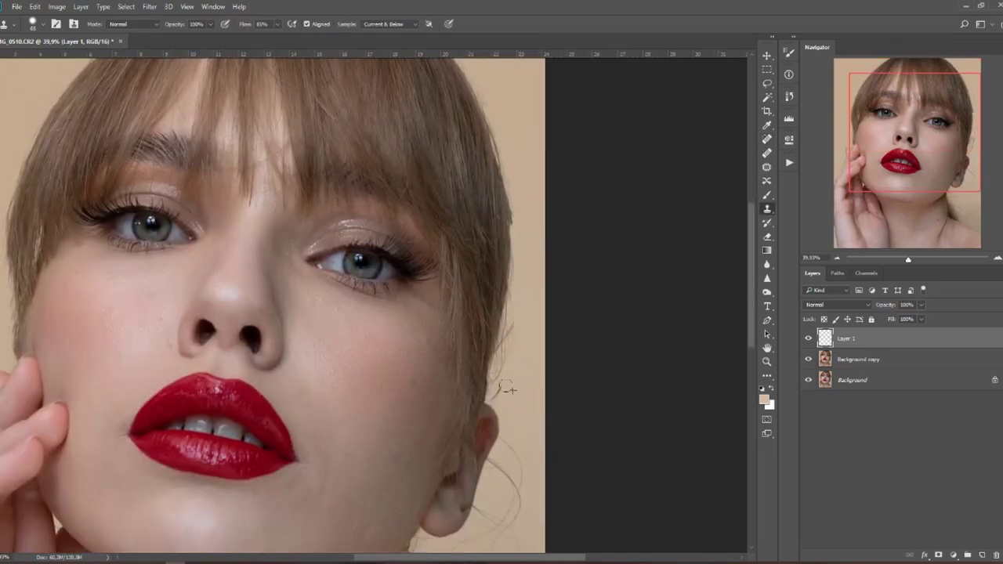
- Spot-heal the long loose strands against the backdrop below the earlobe
scroll(521, 286, "down", 6)
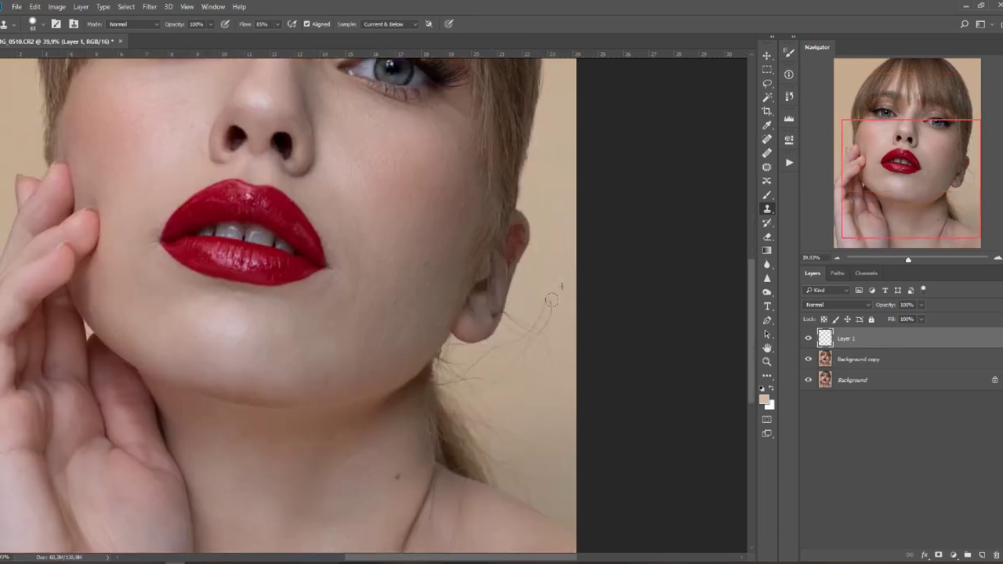
left_click(769, 140)
left_click_drag(467, 370, 523, 339)
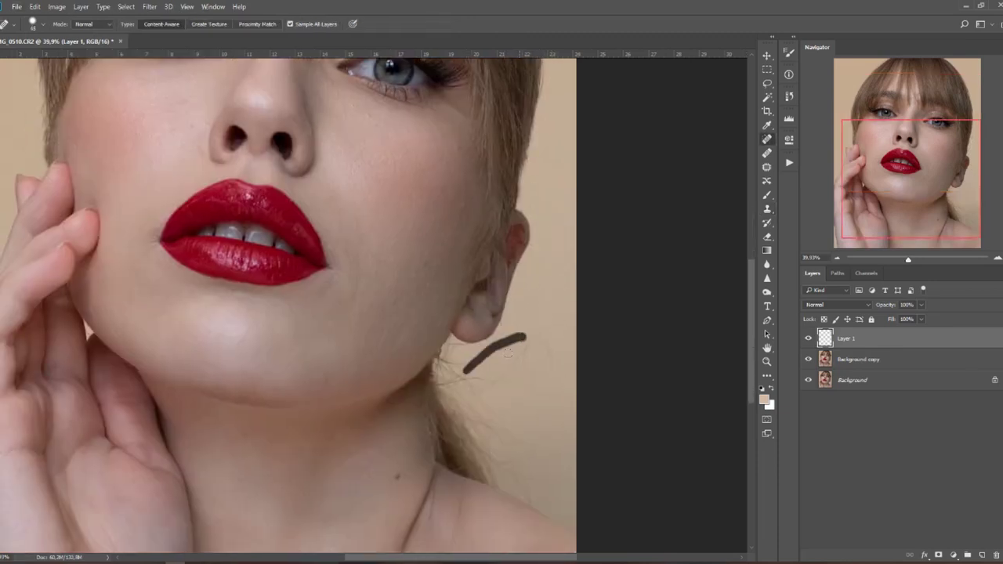
left_click_drag(497, 383, 530, 342)
mouse_move(525, 346)
left_mouse_down()
mouse_move(548, 356)
mouse_move(529, 340)
mouse_move(474, 364)
mouse_move(535, 339)
mouse_move(539, 394)
mouse_move(440, 418)
left_mouse_up()
scroll(525, 335, "up", 5)
mouse_move(438, 426)
left_mouse_down()
mouse_move(481, 410)
mouse_move(473, 413)
left_mouse_up()
left_click_drag(514, 346, 510, 337)
- Spot-heal the remaining stray hairs between the ear and shoulder and clone the backdrop beside the ponytail at 30% flow
scroll(506, 345, "up", 10)
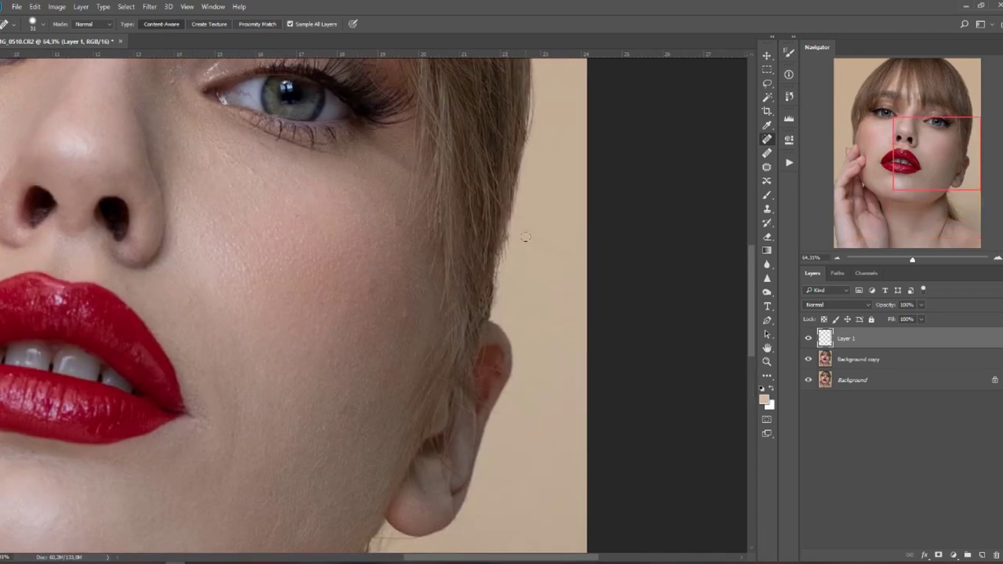
scroll(449, 276, "down", 10)
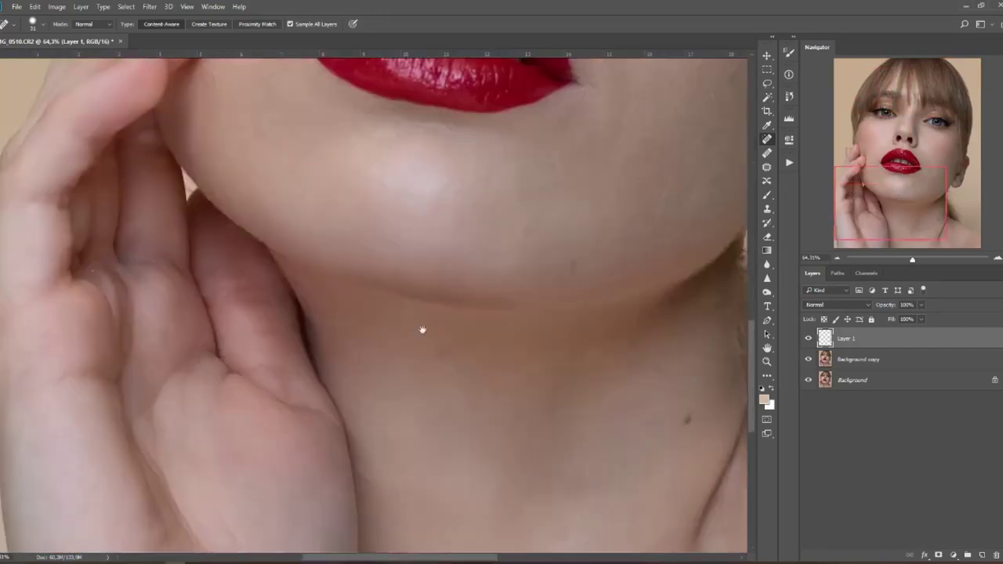
scroll(421, 331, "right", 3)
left_click_drag(474, 272, 519, 262)
left_click_drag(478, 235, 504, 238)
mouse_move(496, 240)
left_mouse_down()
mouse_move(535, 280)
mouse_move(574, 284)
left_mouse_up()
left_click(768, 209)
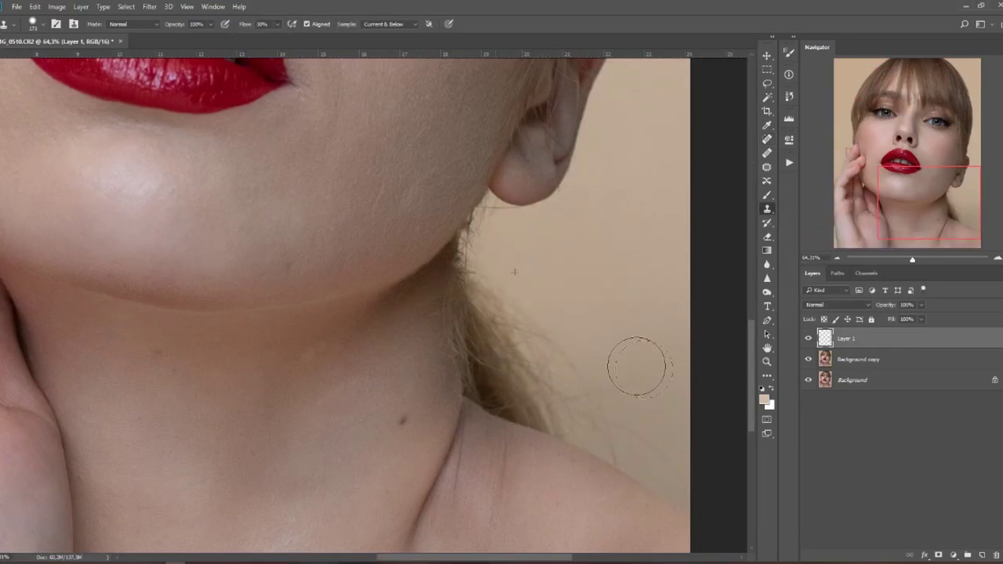
scroll(638, 358, "up", 2)
- Spot-heal small stray hairs over the fringe and forehead with a fine brush
key("j")
scroll(676, 170, "down", 4)
scroll(502, 172, "up", 6)
scroll(330, 173, "up", 2)
mouse_move(398, 195)
left_mouse_down()
mouse_move(457, 156)
mouse_move(275, 220)
mouse_move(416, 176)
mouse_move(469, 213)
left_mouse_up()
scroll(407, 185, "up", 3)
scroll(441, 263, "down", 2)
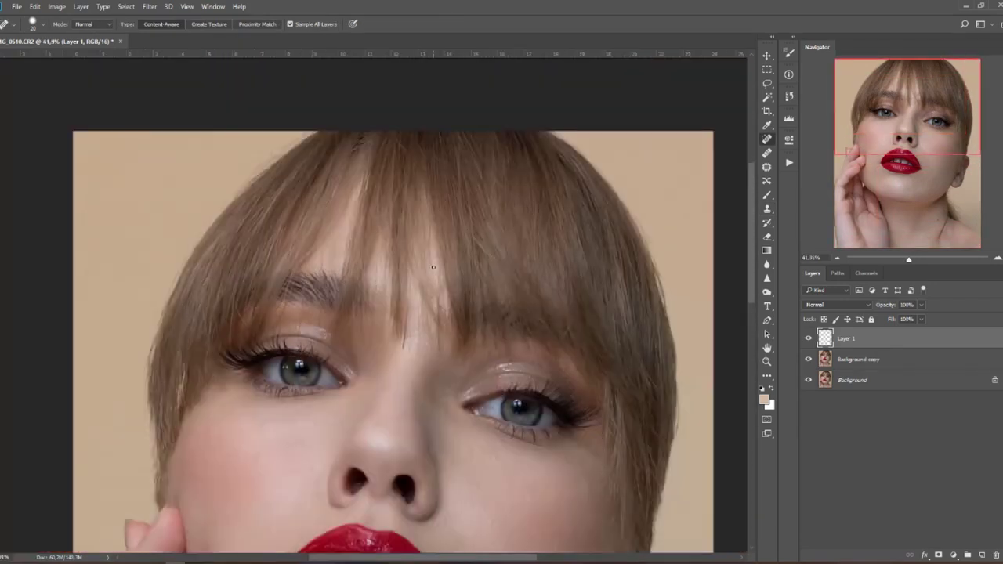
- Clone clean skin around the nostrils with a small Clone Stamp brush, setting the flow to 15%
scroll(437, 157, "up", 1)
key("s")
mouse_move(439, 501)
left_mouse_down()
mouse_move(437, 153)
mouse_move(447, 266)
left_mouse_up()
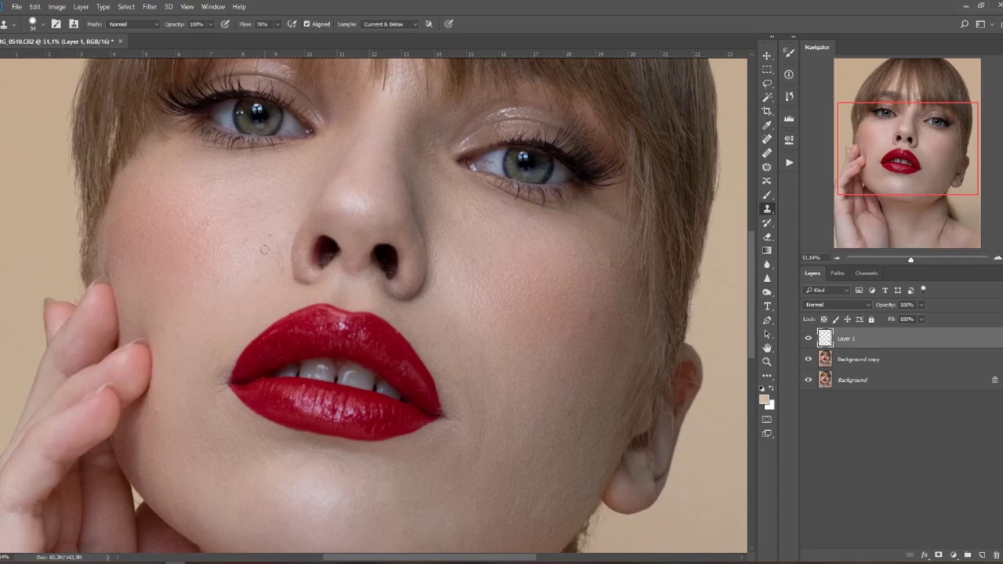
left_click(328, 254, "alt")
left_click_drag(276, 24, 271, 40)
left_click(328, 254, "alt")
mouse_move(318, 252)
left_mouse_down()
mouse_move(323, 268)
mouse_move(388, 268)
left_mouse_up()
key("shift+1")
key("shift+5")
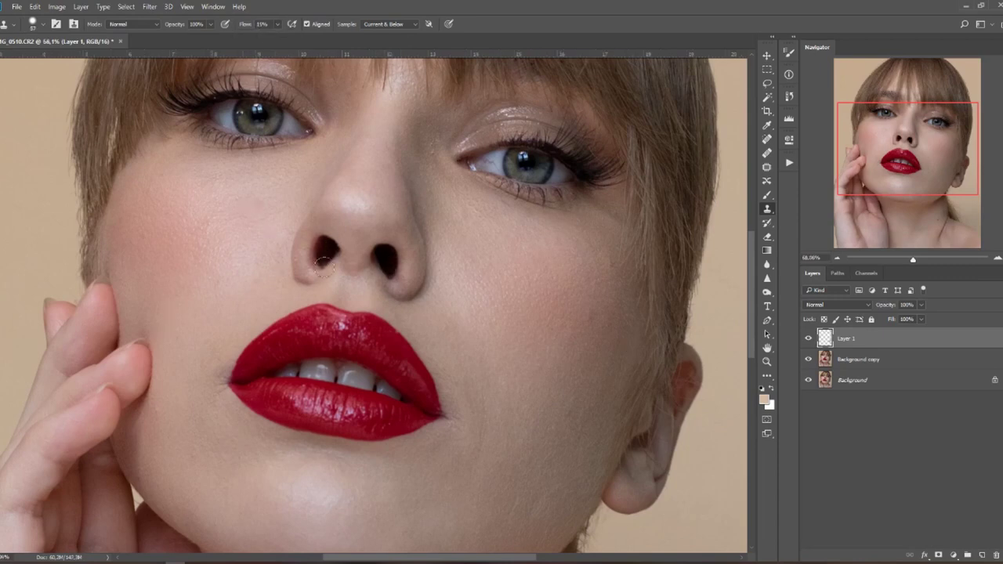
scroll(327, 259, "up", 1)
scroll(408, 279, "down", 2)
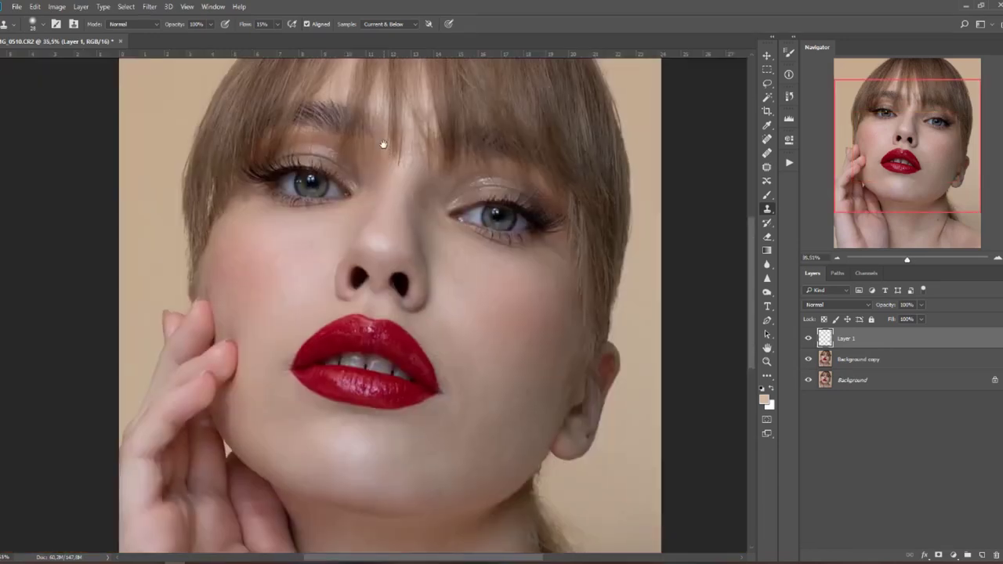
- Spot-heal small skin flaws from the cheek and mouth corner down to the chin, and touch up the neck with the Clone Stamp
key("j")
scroll(480, 176, "up", 2)
left_click_drag(475, 245, 484, 251)
scroll(496, 294, "down", 5)
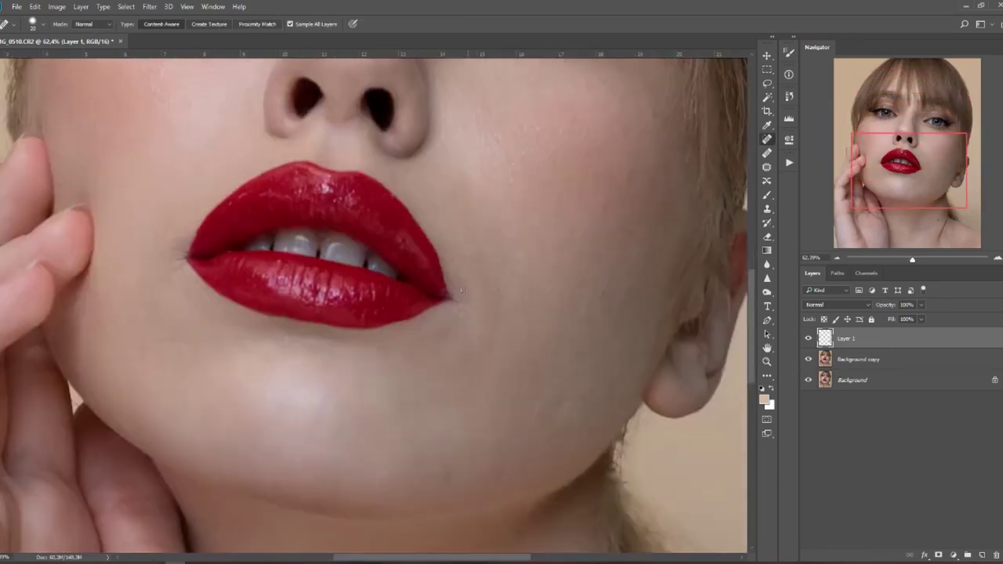
scroll(504, 295, "down", 5)
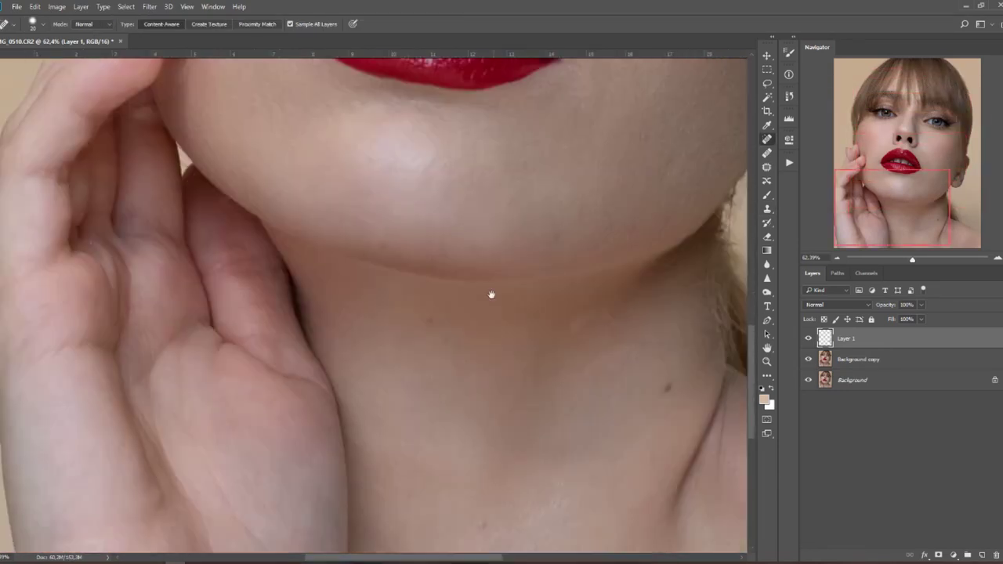
key("s")
scroll(478, 227, "up", 1)
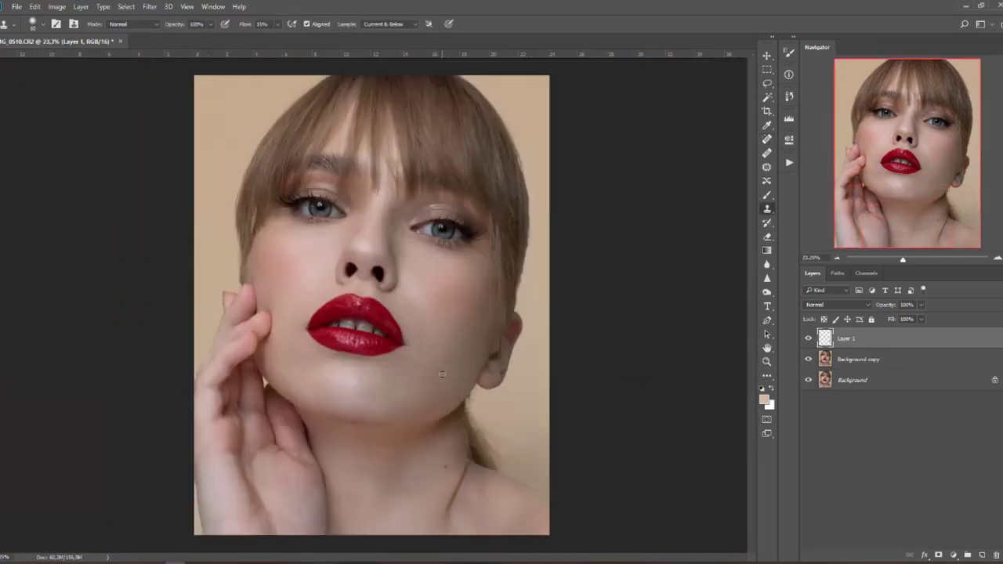
- Run the DB + HELP action to build the dodge and burn layers, and collapse the HELP and DB general groups
left_click(712, 279)
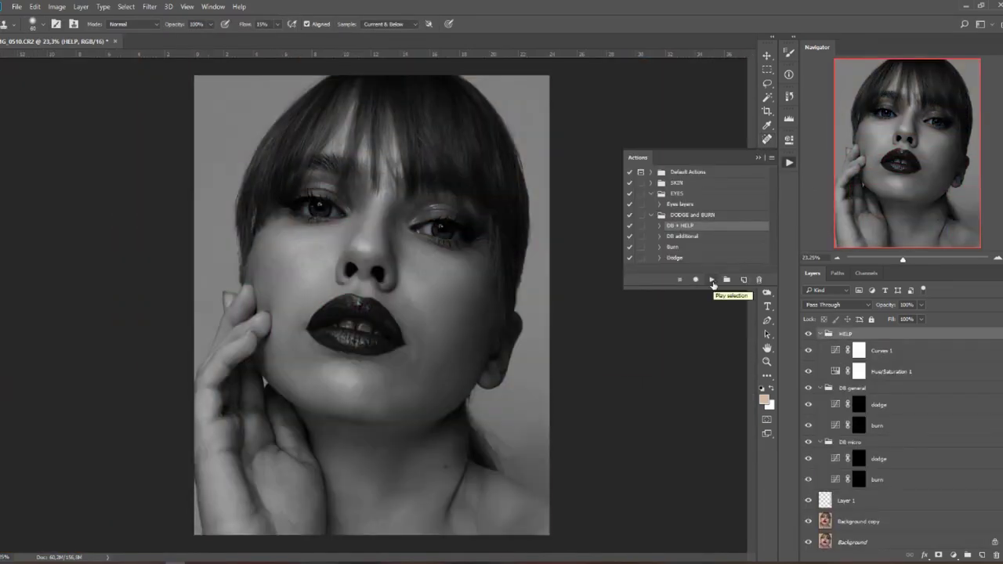
left_click(758, 158)
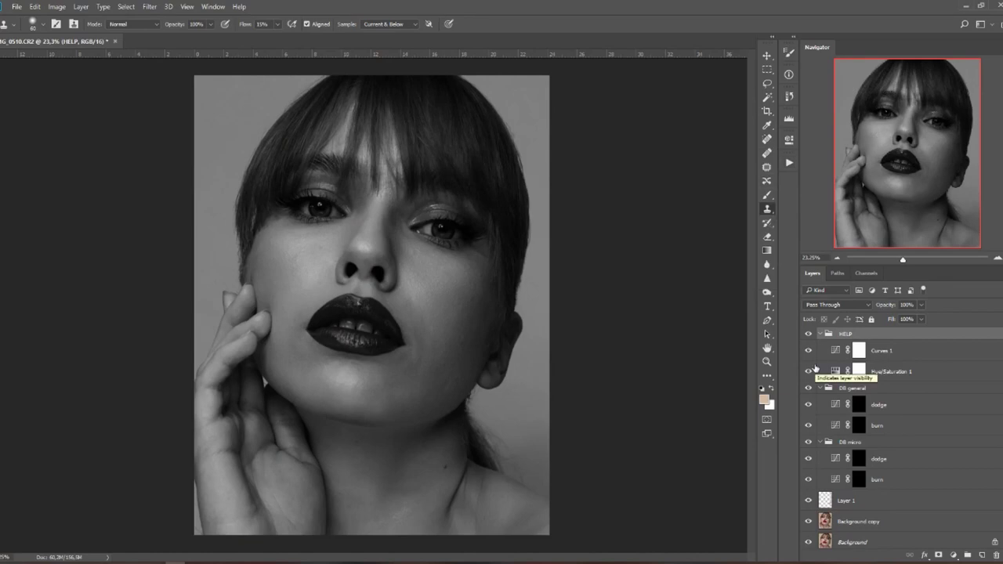
left_click(821, 334)
left_click(821, 347)
- Paint white at 2% flow on the dodge mask in the DB micro group to lighten small dark patches on the face
left_click(859, 375)
key("b")
right_click(343, 245, "alt")
scroll(343, 244, "up", 2)
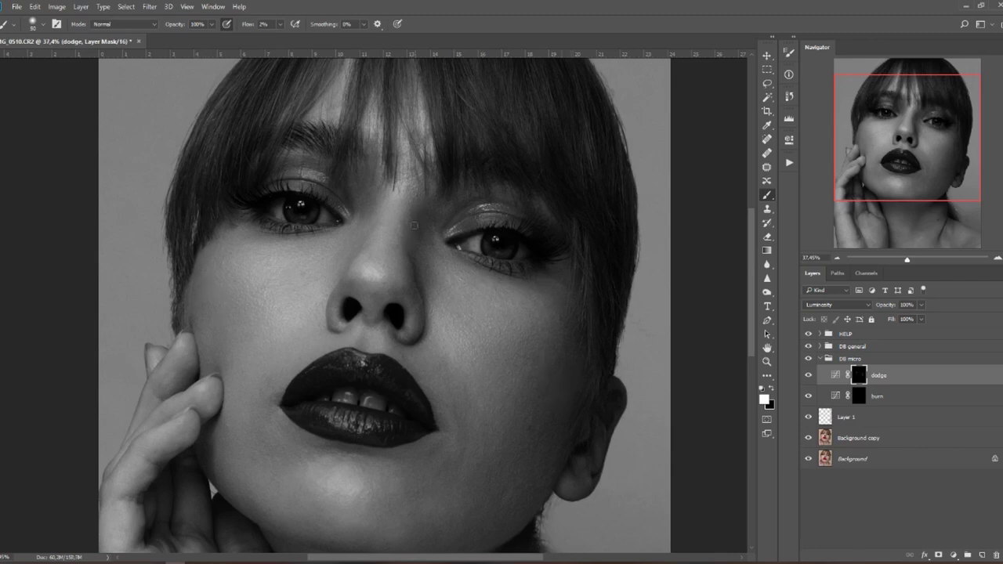
scroll(419, 228, "down", 3)
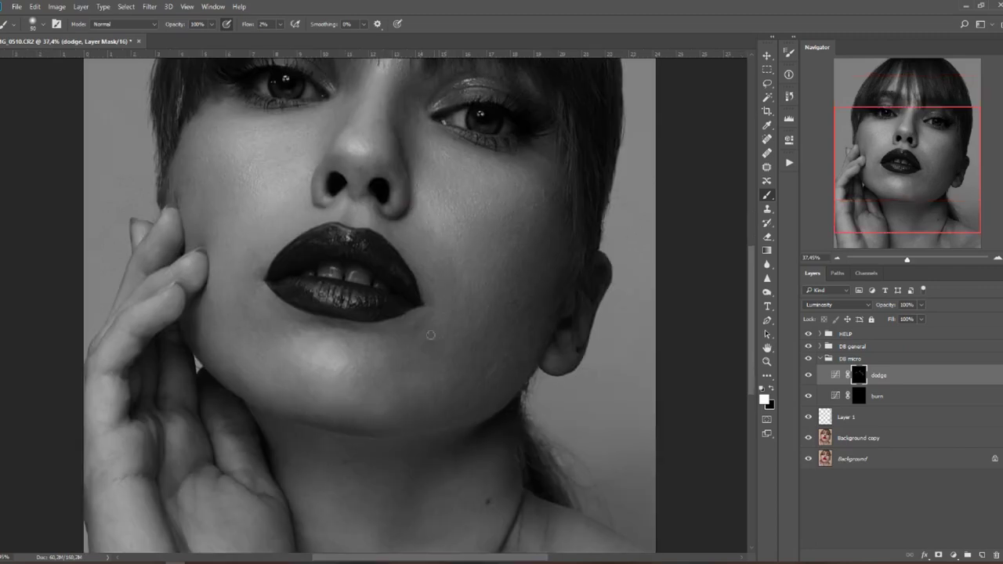
- Alternate between the burn and dodge masks in DB micro to even out uneven tones on the cheeks, mouth area and chin
key("alt+bracketleft")
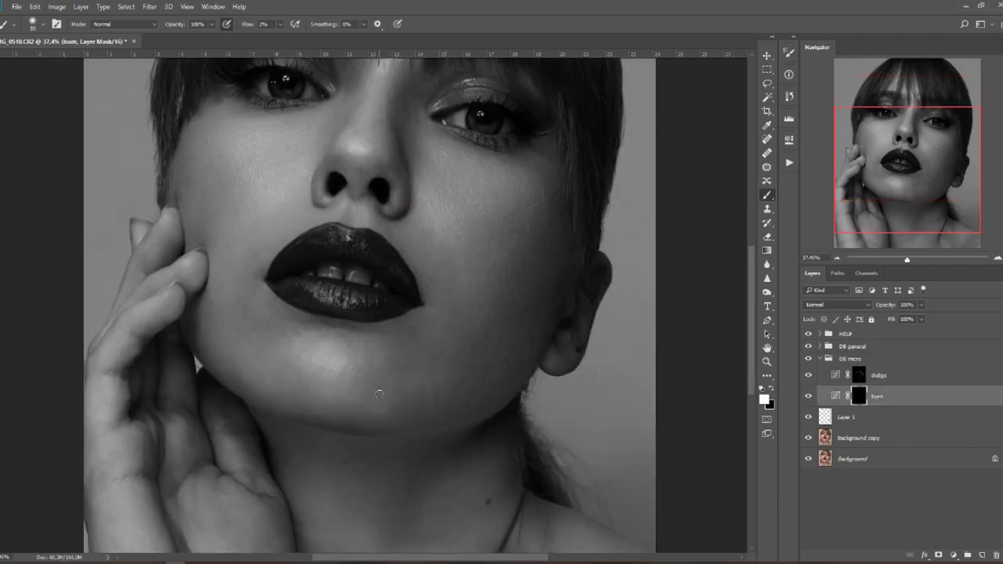
key("alt+bracketright")
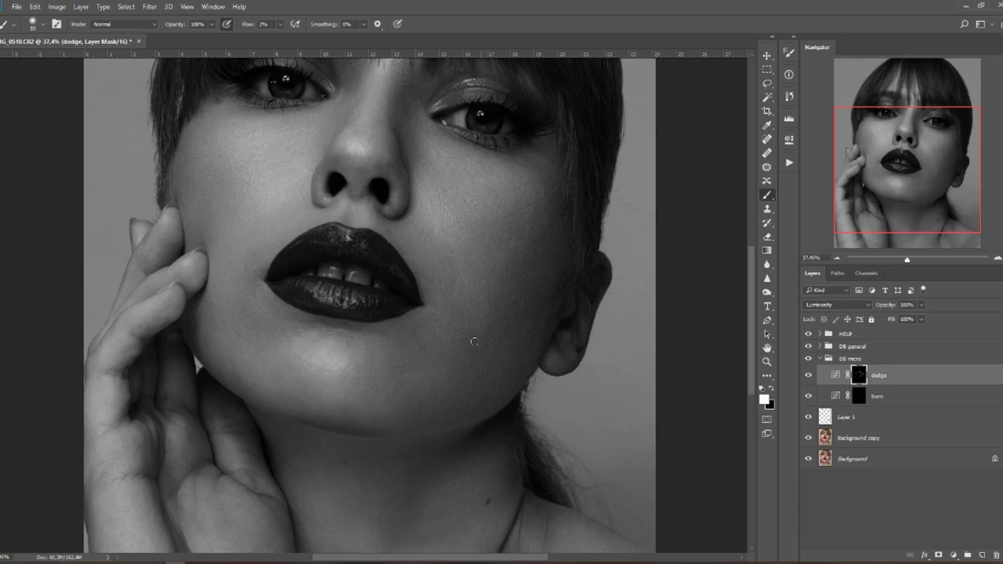
key("alt+bracketleft")
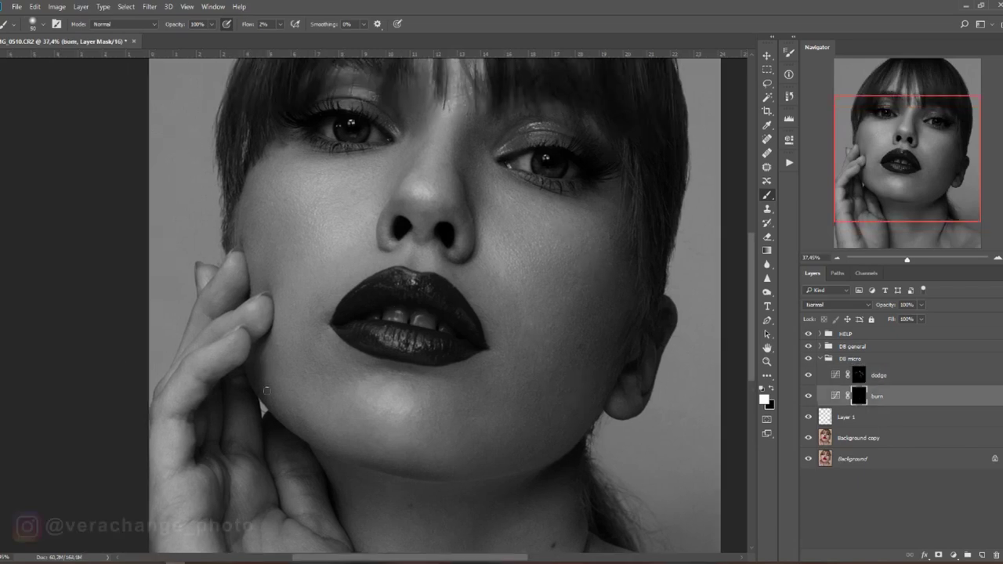
key("alt+bracketright")
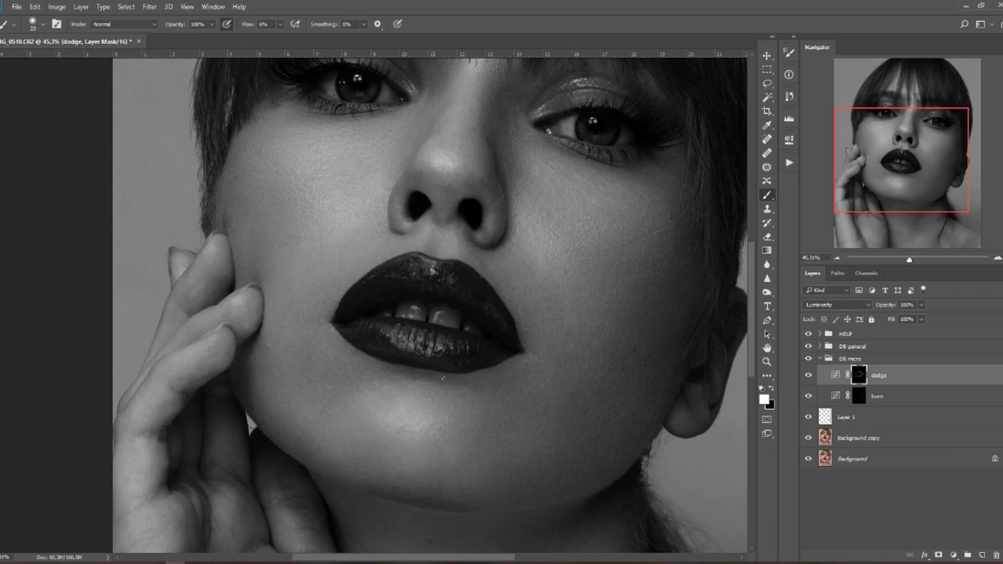
key("alt+[")
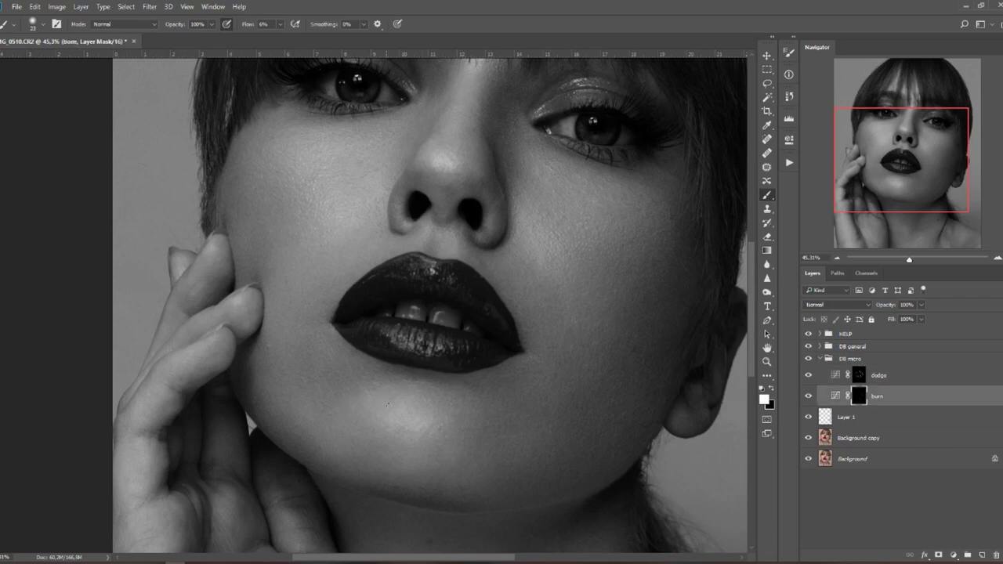
- Refine the facial tones on the DB micro dodge and burn masks with the brush at 3% flow, and check the group's effect
left_click(859, 375)
scroll(424, 374, "down", 3)
left_click(280, 25)
left_click(277, 38)
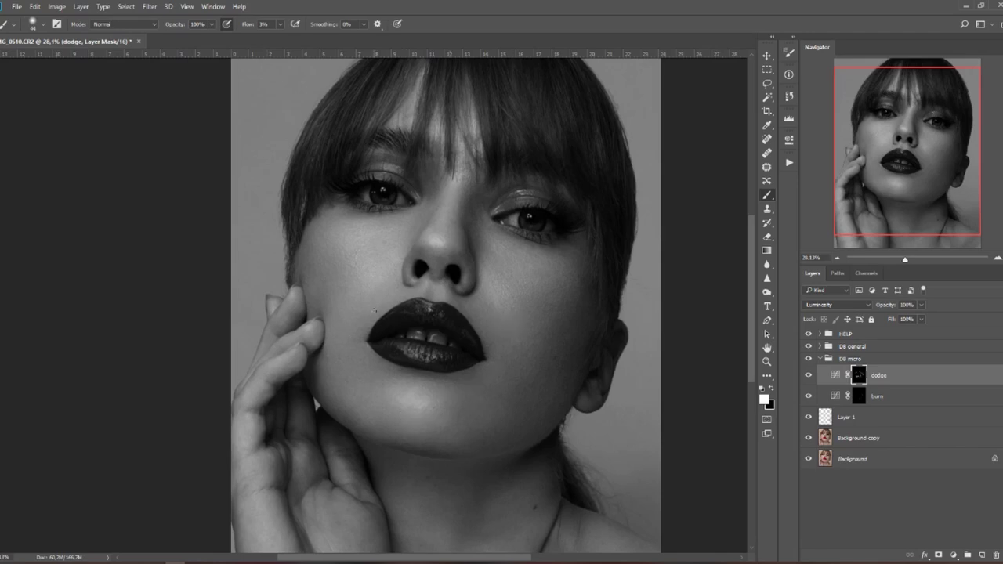
scroll(490, 227, "up", 1)
key("alt+bracketleft")
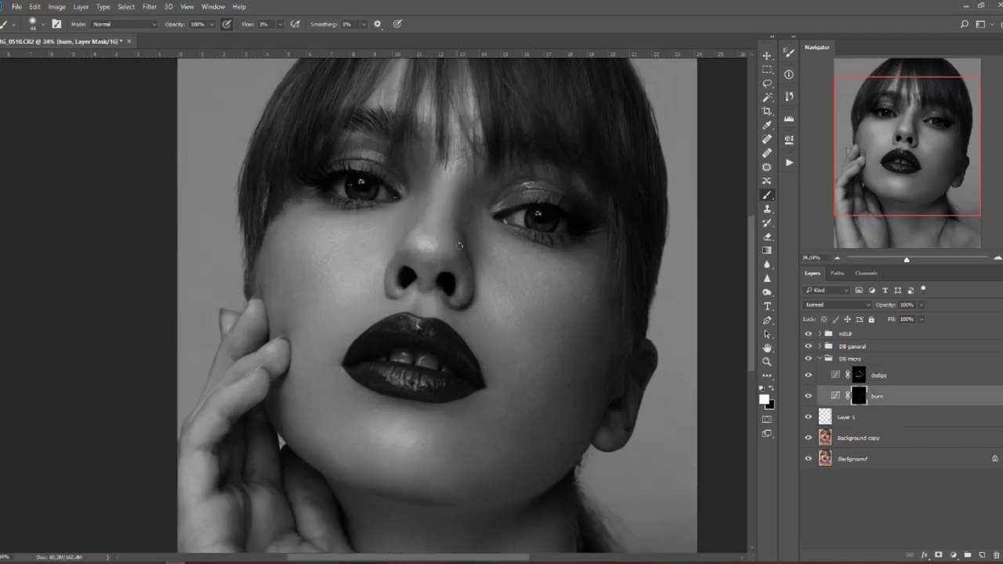
key("alt+bracketright")
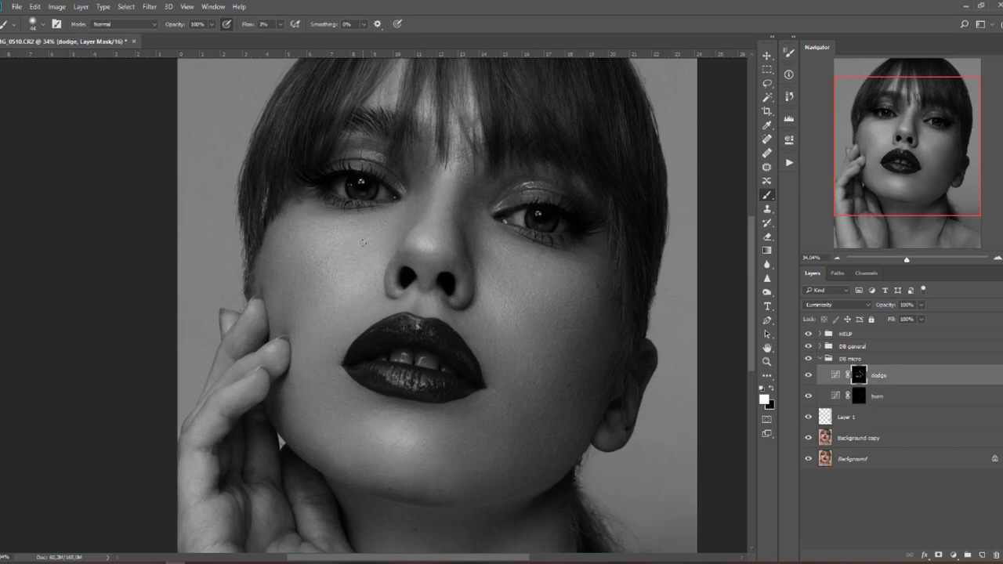
left_click(809, 360)
- Even out the tones of the neck, shoulder and hand on the DB micro dodge and burn masks, reducing the brush flow to 1%
left_click_drag(438, 536, 359, 340)
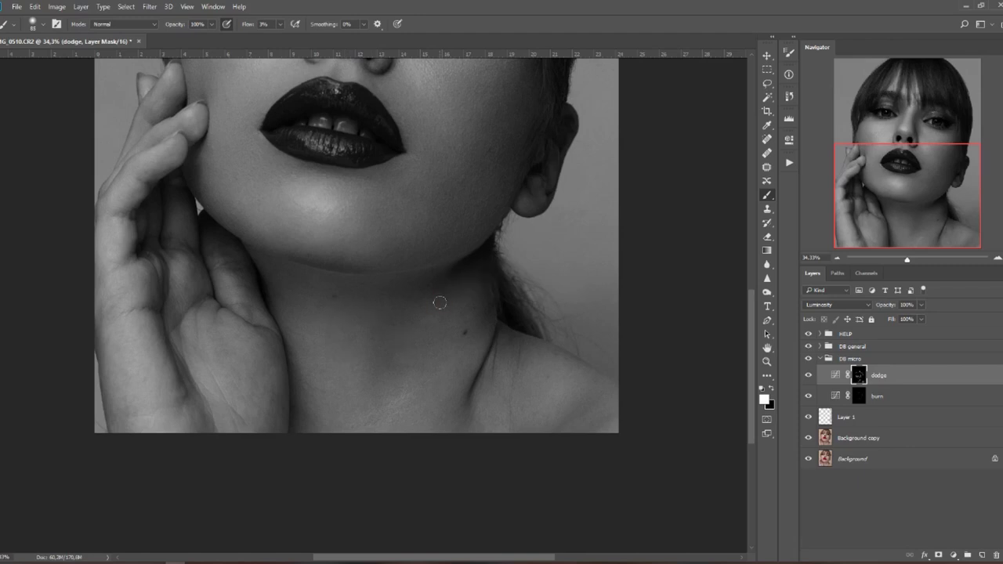
key("alt+bracketleft")
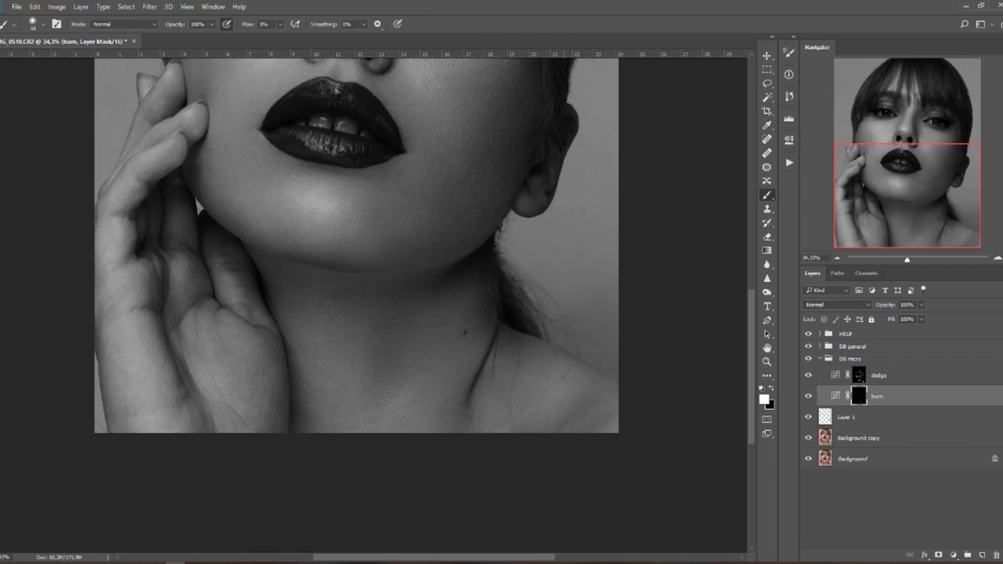
key("alt+bracketright")
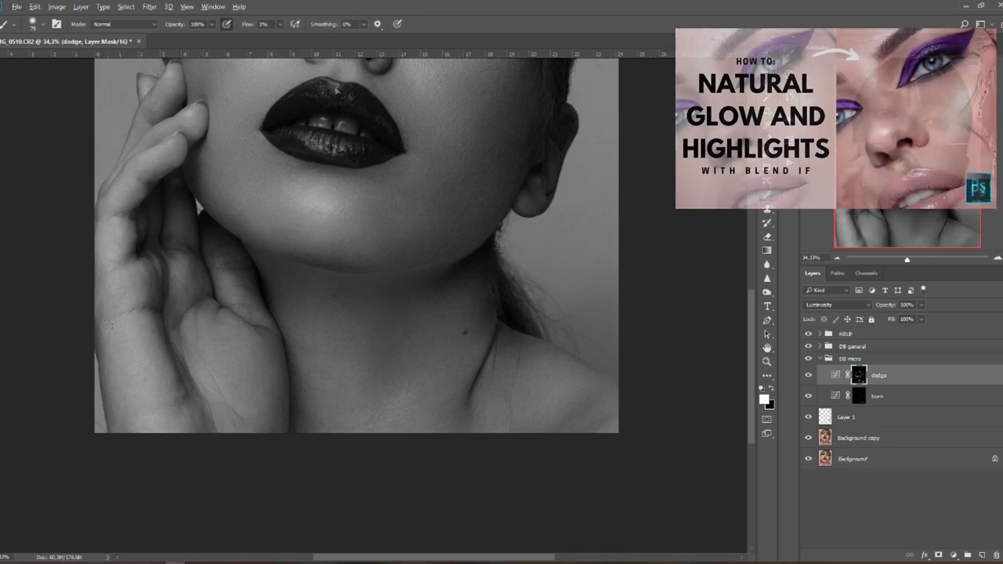
key("alt+bracketleft")
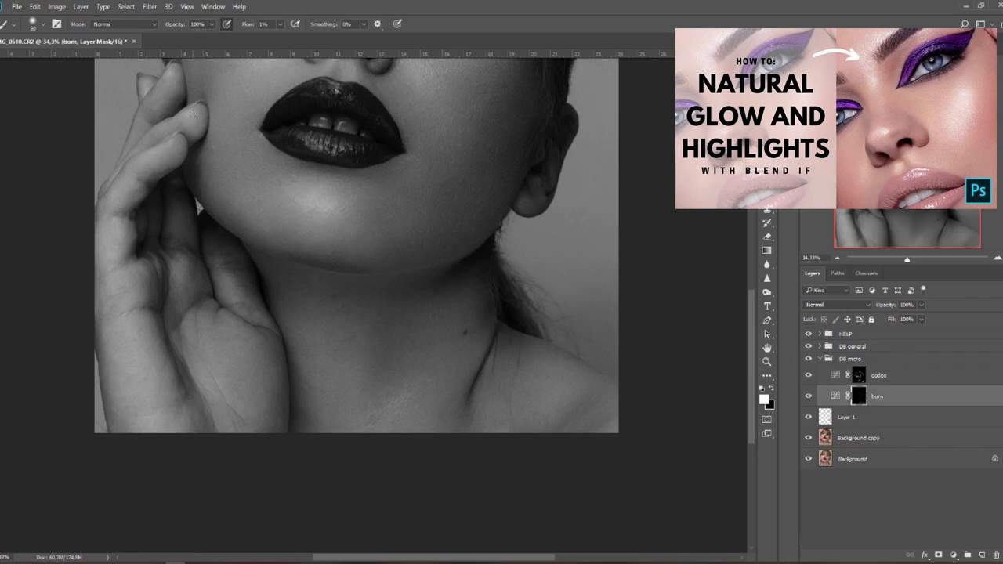
key("alt+bracketright")
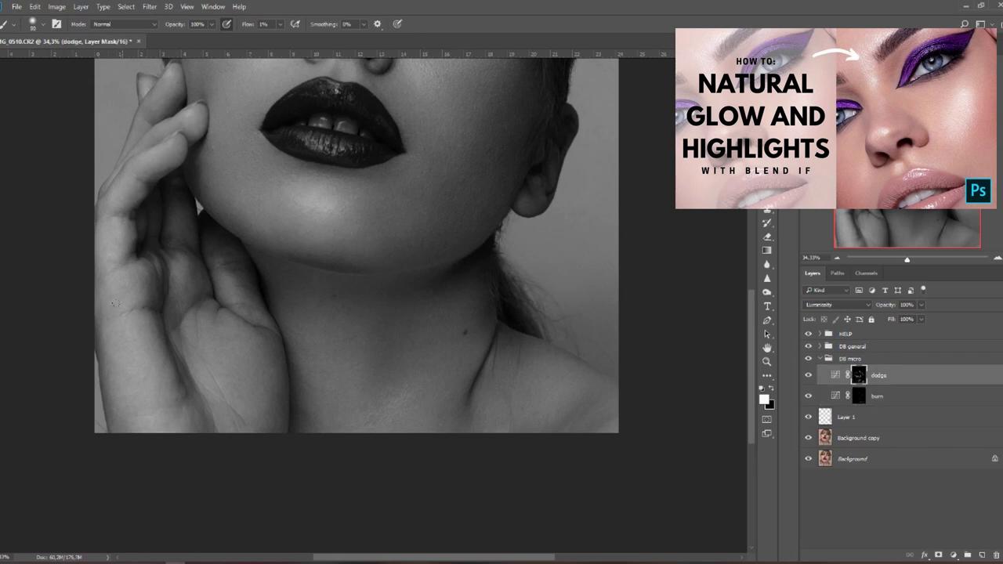
key("alt+bracketleft")
- Select the DB general group and hide the HELP group to return the portrait to colour
left_click(852, 346)
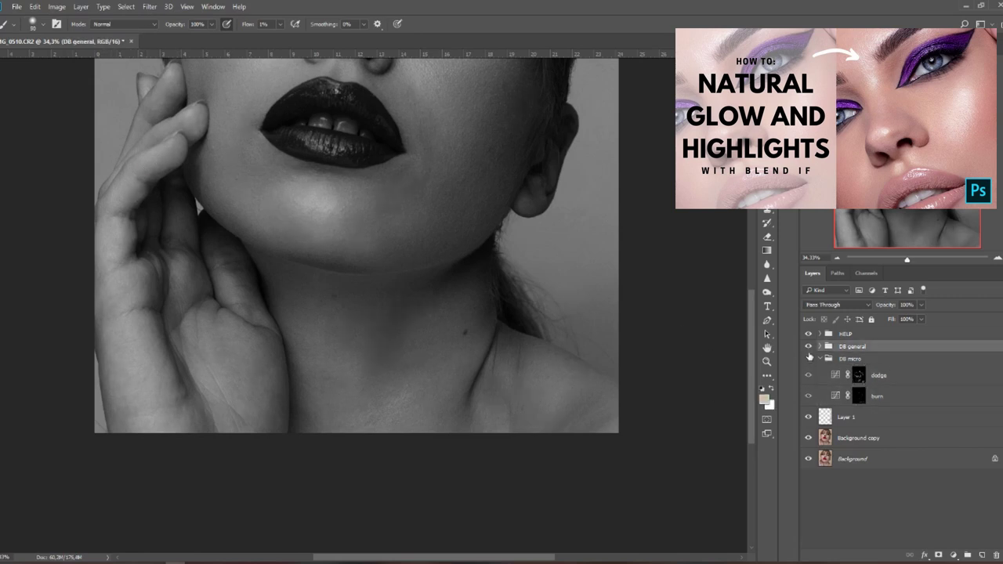
scroll(373, 282, "down", 5)
left_click(809, 334)
scroll(394, 215, "up", 3)
- Brighten the under-eye area, cheek, chin and hand on the DB general dodge mask with a large soft brush
left_click(821, 346)
left_click(870, 366)
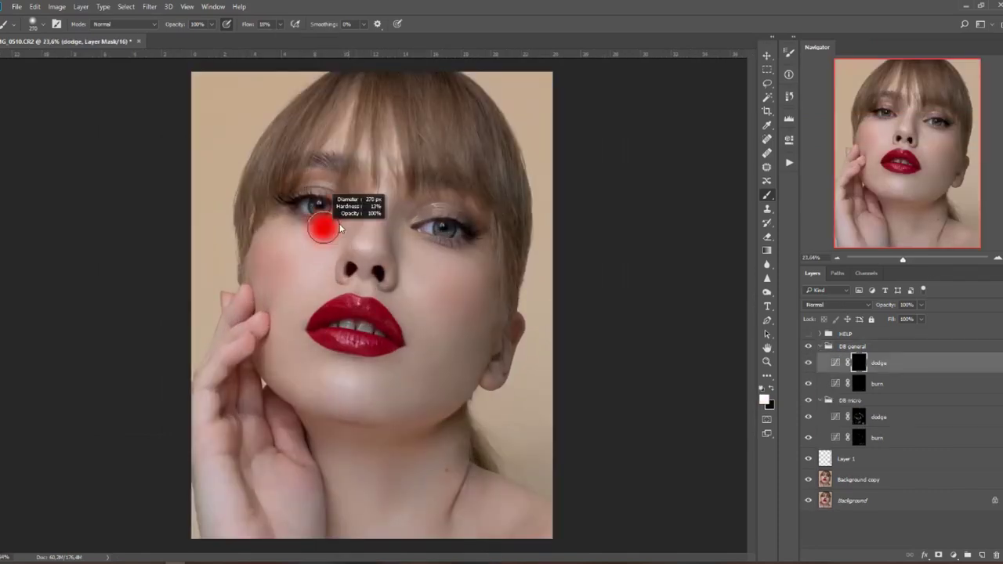
left_click_drag(333, 235, 316, 262)
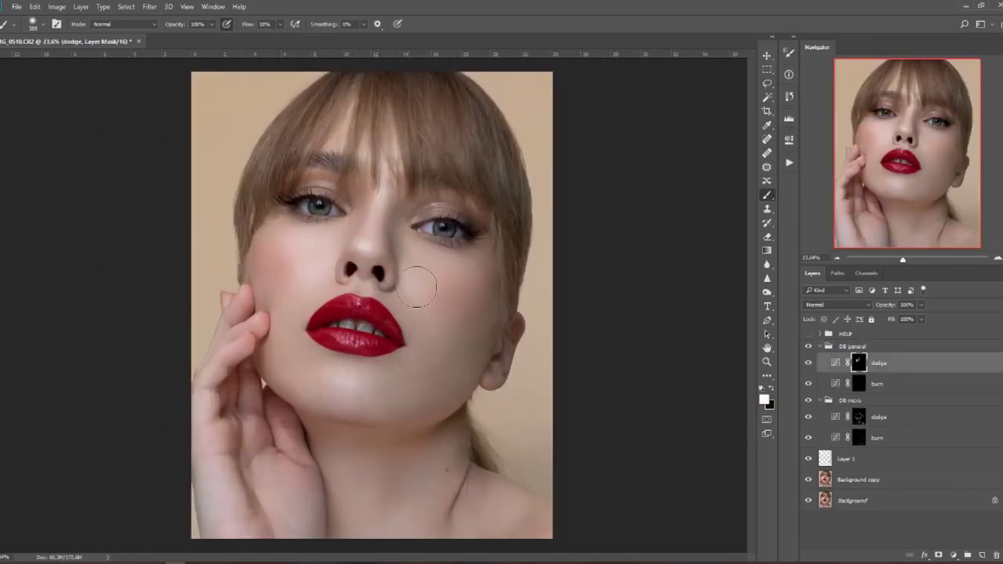
left_click_drag(418, 287, 450, 279)
left_click_drag(323, 392, 357, 398)
left_click_drag(223, 471, 226, 525)
scroll(370, 410, "down", 3)
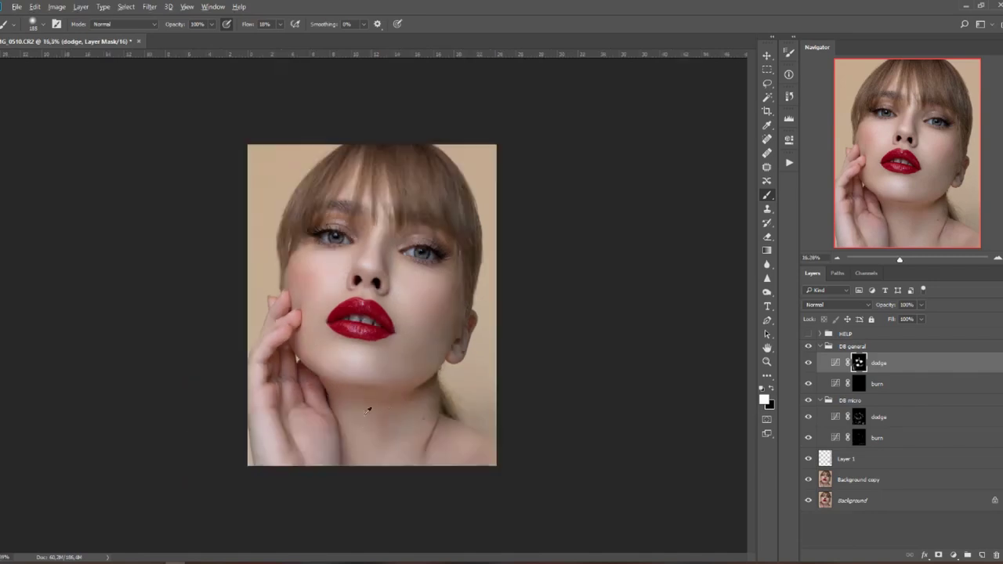
- Deepen the contour shadows around the shoulder and face on the DB general burn mask
left_click(877, 384)
left_click_drag(494, 416, 478, 458)
scroll(381, 168, "up", 3)
scroll(356, 227, "up", 2)
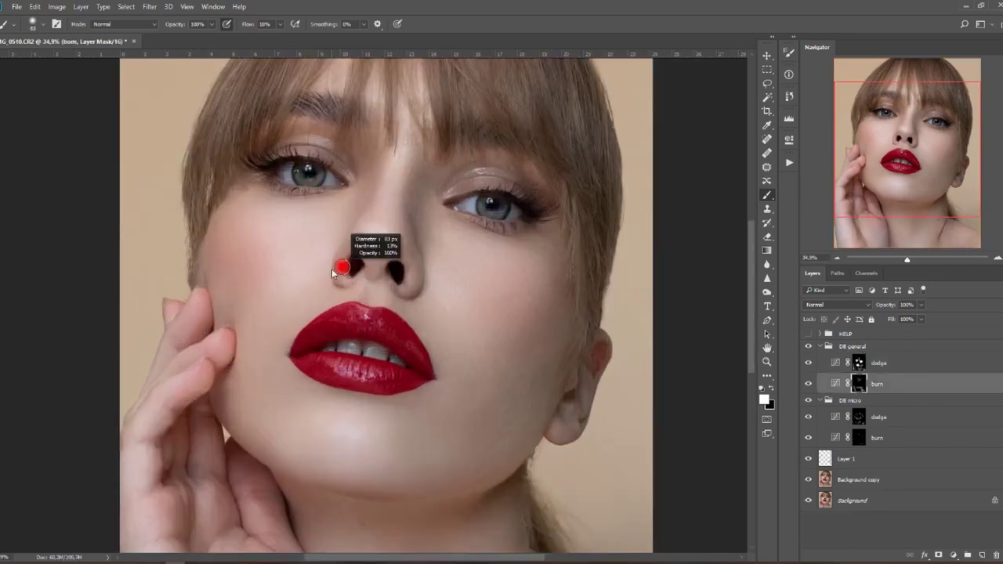
- Refine the nose, lips and face contours on the DB general dodge and burn masks, and compare the portrait without the group
key("alt+bracketright")
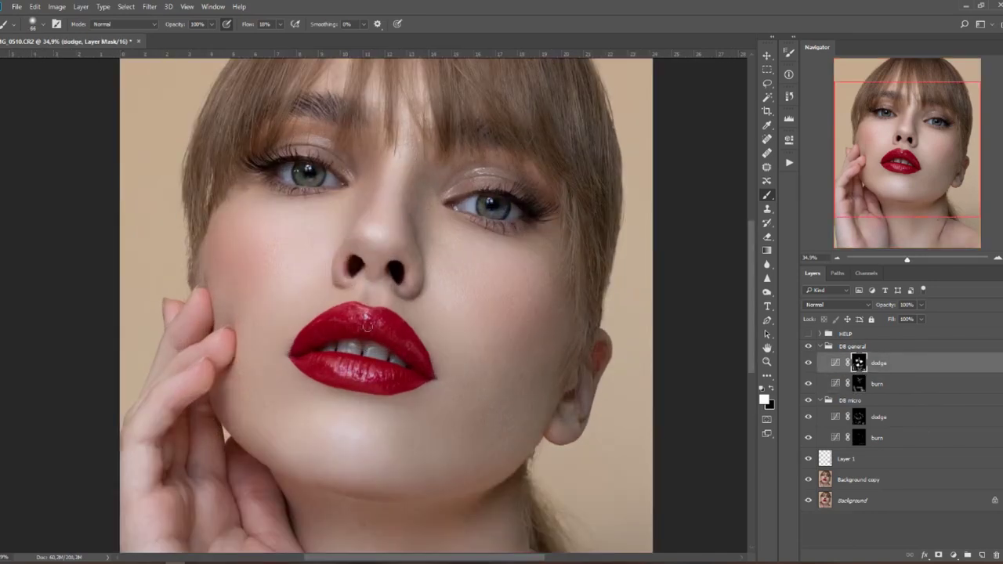
scroll(341, 273, "down", 2)
key("alt+bracketleft")
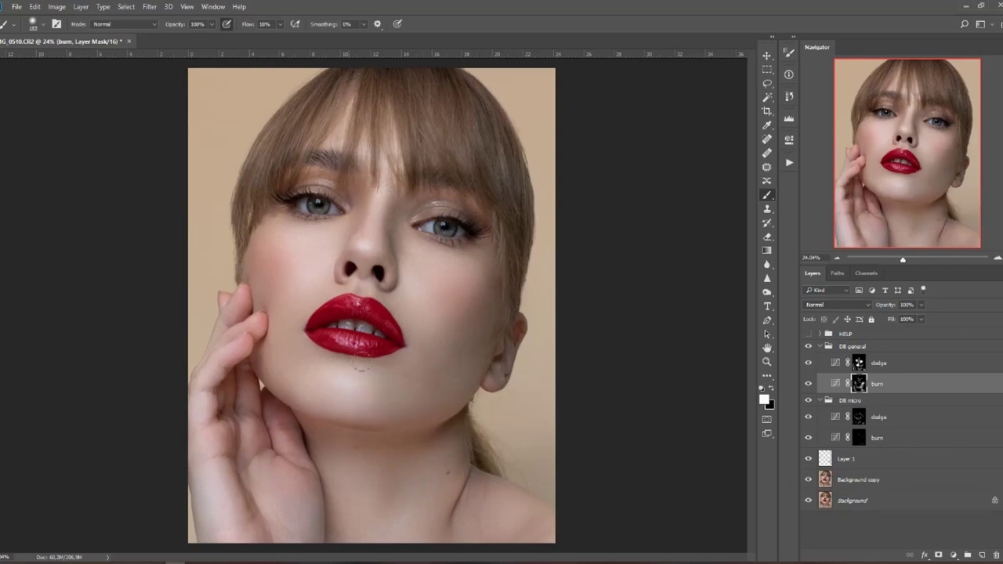
scroll(367, 359, "down", 2)
left_click(808, 346)
left_click(808, 346)
- Reduce the brush flow to 9% and soften the sculpting on the DB general dodge and burn masks, using black to correct the dodge
left_click(859, 363)
left_click(280, 25)
left_click_drag(280, 37, 275, 36)
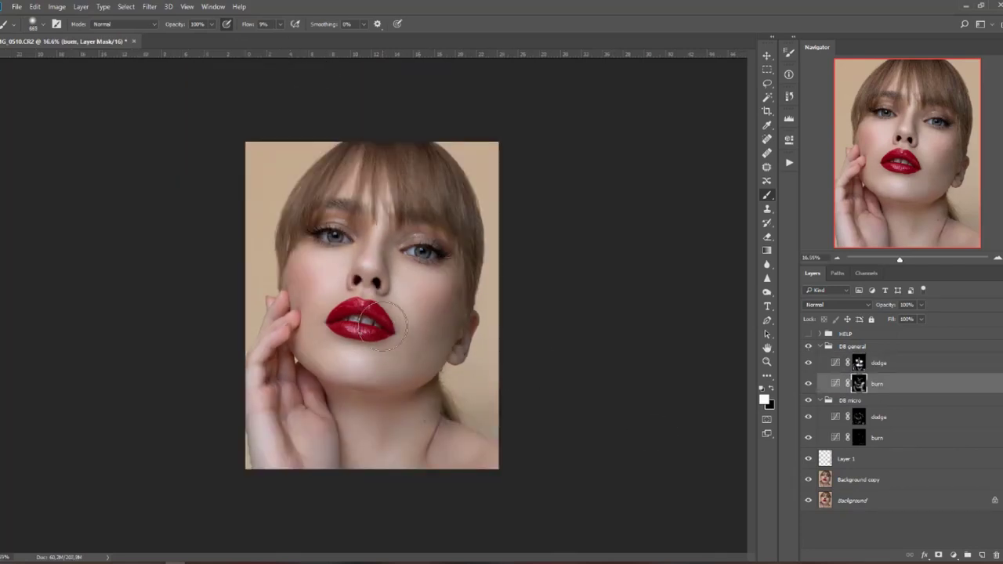
key("alt+bracketleft")
key("alt+bracketright")
key("x")
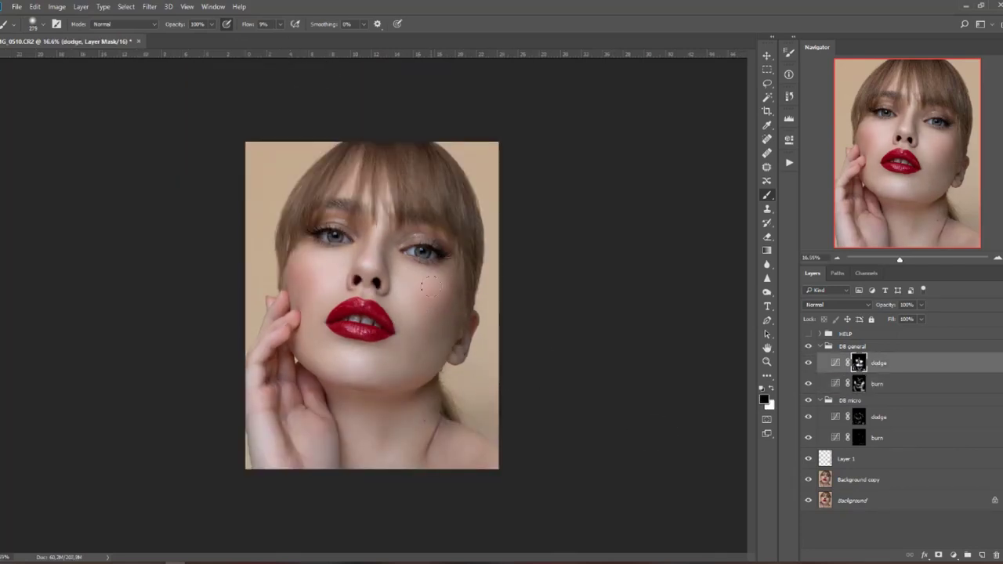
- Continue sculpting the DB general dodge and burn masks with a white brush at 41% flow
key("x")
key("4")
key("1")
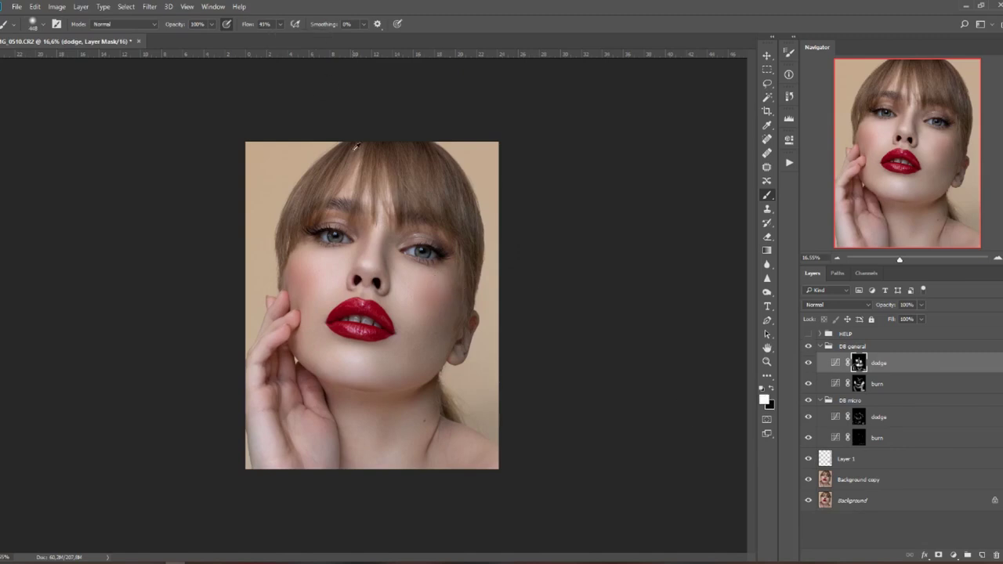
key("alt+bracketleft")
- Collapse the DB micro and DB general groups and compare the retouch with the original Background layer
left_click(820, 401)
left_click(819, 346)
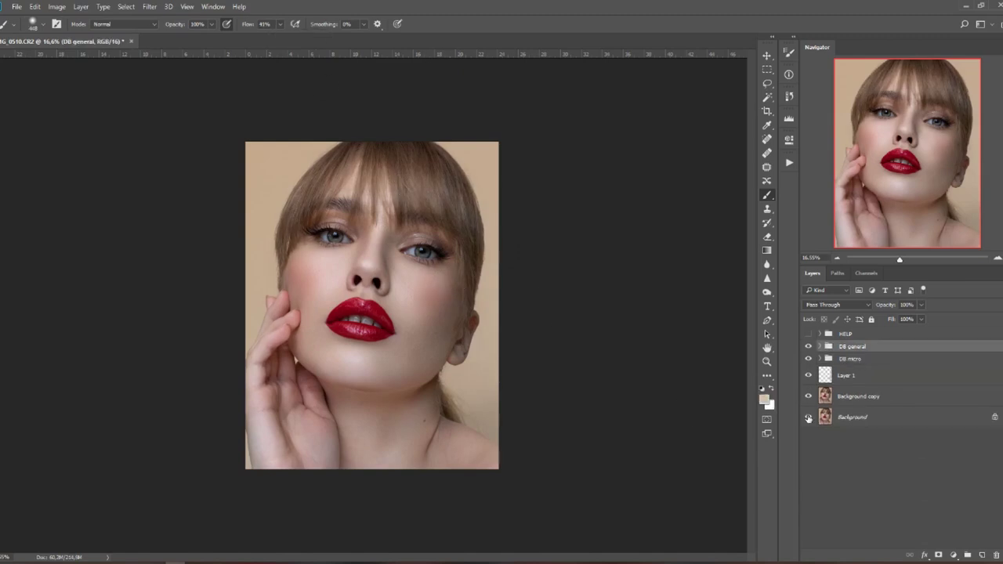
left_click(808, 418, "alt")
left_click(808, 418, "alt")
- Lower the DB general group's opacity and touch up the skin on the DB micro dodge mask at 3% flow
scroll(296, 306, "up", 4)
left_click(922, 305)
left_click_drag(922, 319, 900, 325)
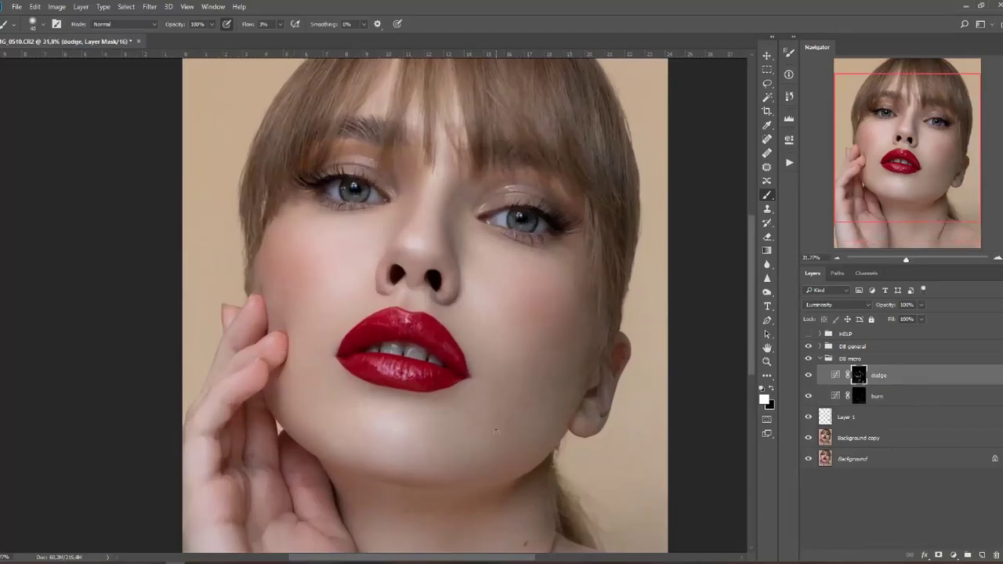
left_click(820, 359)
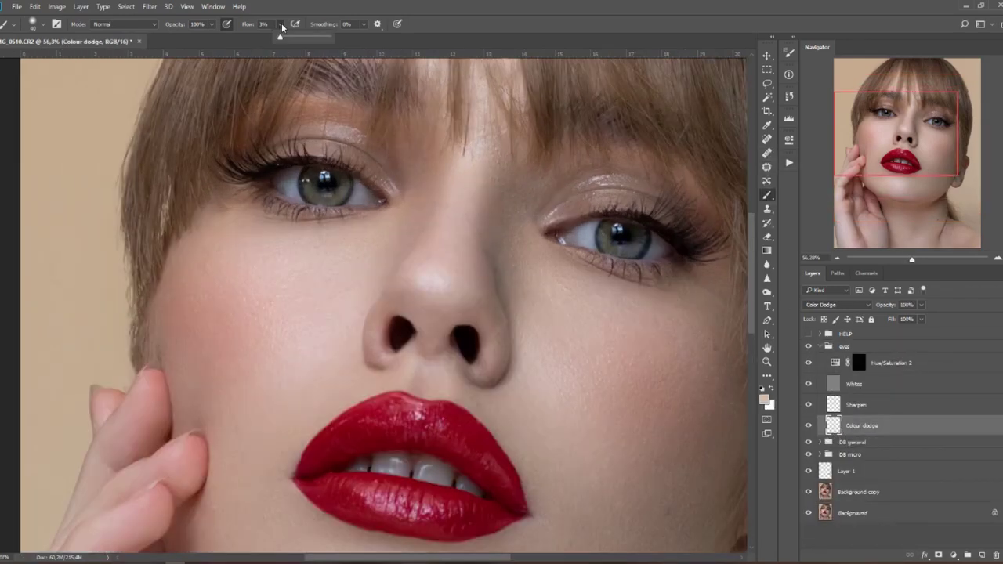
- Brighten the irises on the Colour dodge layer with a sampled eye colour, and sharpen the eyes on the Sharpen layer at 40% strength
left_click(604, 233, "alt")
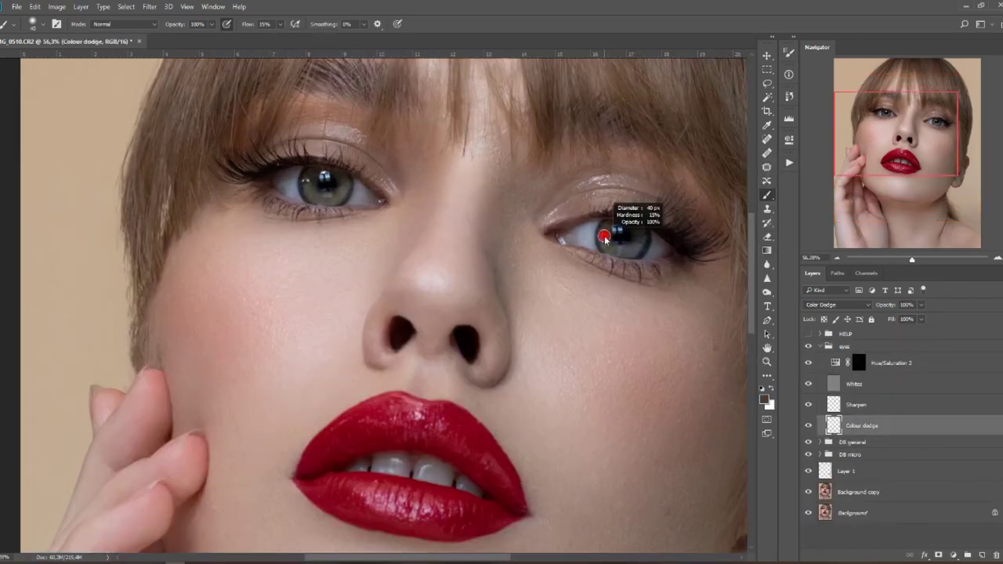
left_click(855, 405)
left_click(767, 278)
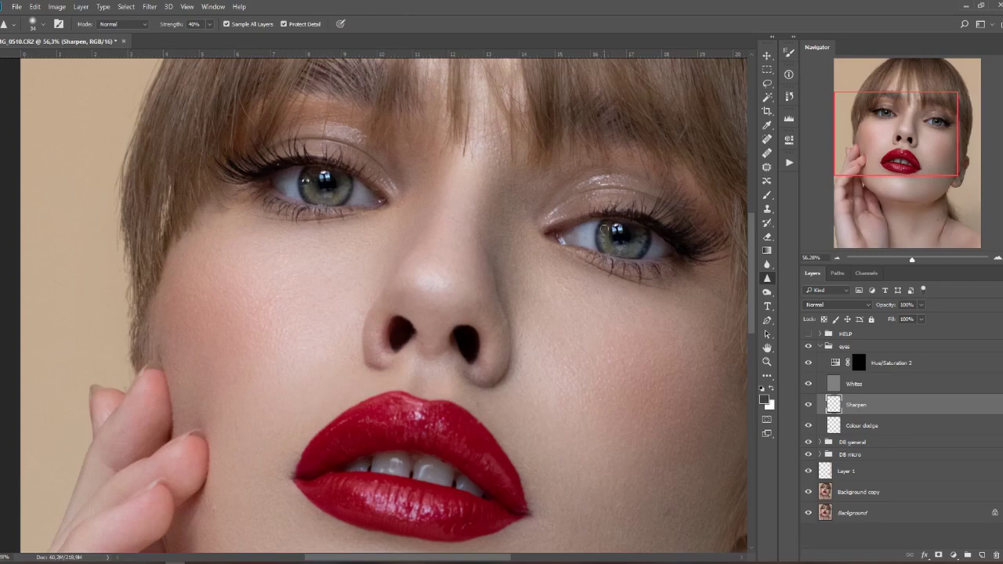
- Brighten the whites of the eyes on the Whites layer with a small white brush
key("alt+bracketright")
key("b")
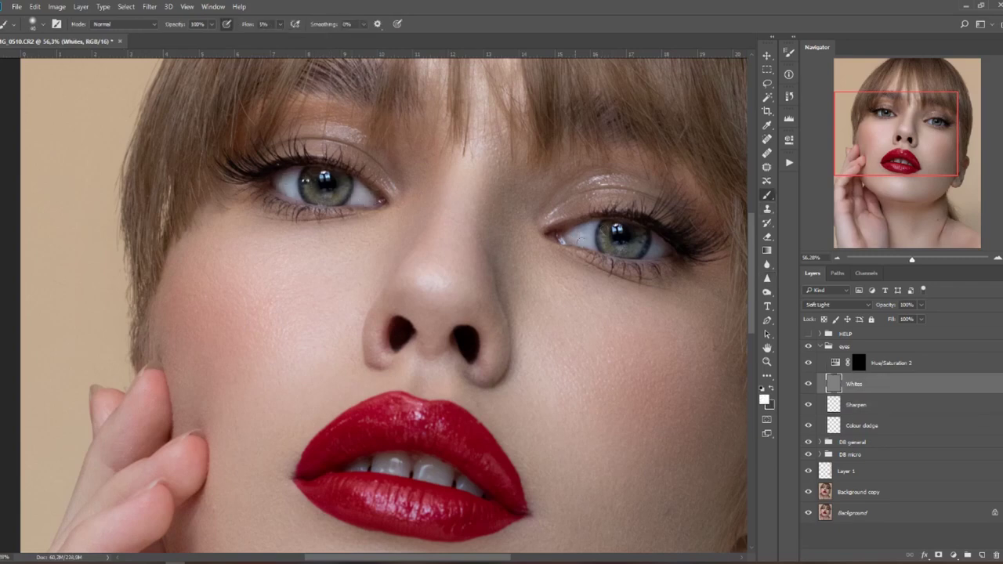
key("shift+3")
key("shift+5")
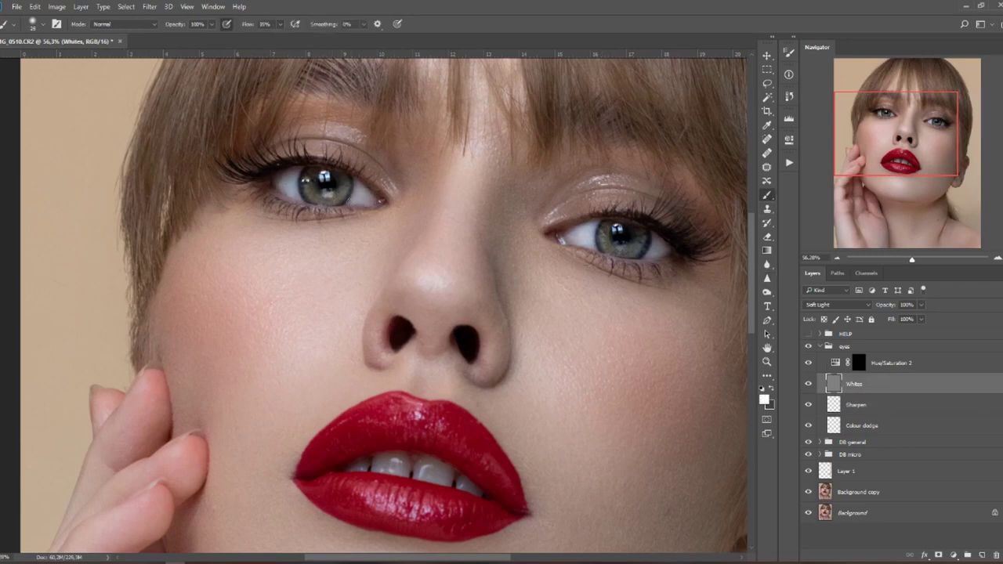
- Add highlights to the eyelids and inner eye corners on the Whites layer with the brush at 22% flow
key("shift+2")
key("shift+1")
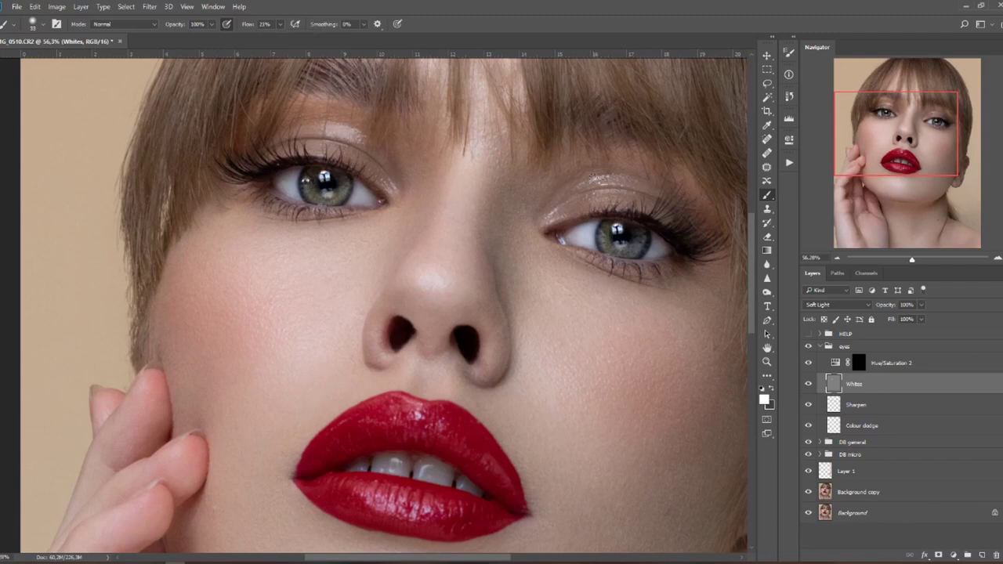
left_click_drag(593, 176, 624, 181)
left_click_drag(581, 200, 548, 221)
left_click_drag(385, 179, 395, 200)
- Enhance the highlights on the upper and lower lips on the Whites layer with a larger brush
key("bracketright")
key("bracketright")
key("bracketright")
left_click_drag(392, 404, 439, 414)
left_click_drag(357, 501, 455, 510)
left_click_drag(381, 463, 449, 477)
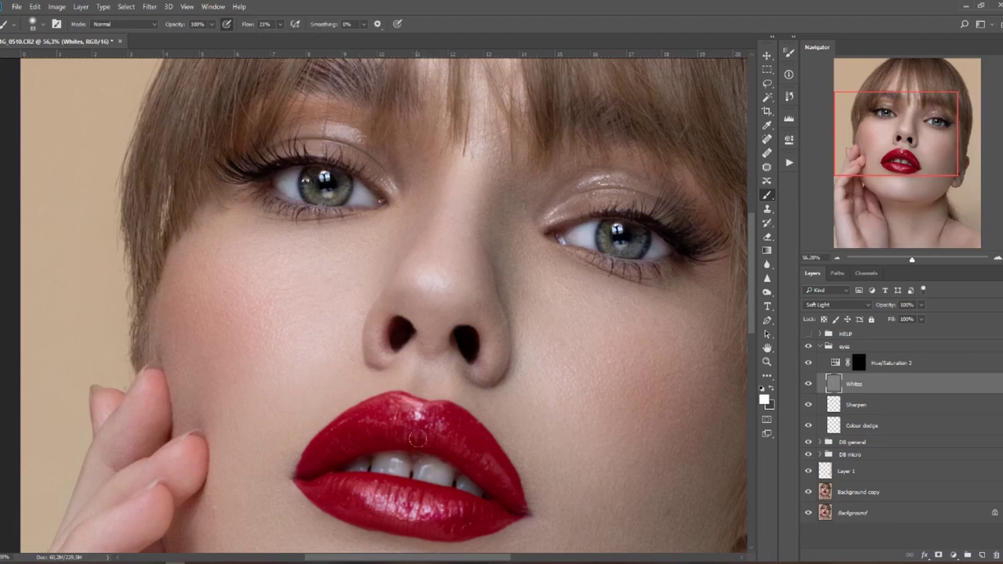
left_click_drag(386, 410, 406, 409)
left_click_drag(435, 414, 442, 416)
- Darken the eye details on the Whites layer with a smaller black brush at a higher flow
key("x")
left_click(280, 24)
left_click_drag(277, 38, 282, 38)
key("bracketleft")
key("bracketleft")
key("bracketleft")
- Paint the Hue/Saturation 2 mask white over the eye whites to reduce their colour cast
left_click(859, 363)
left_click(280, 24)
right_click(288, 182, "alt")
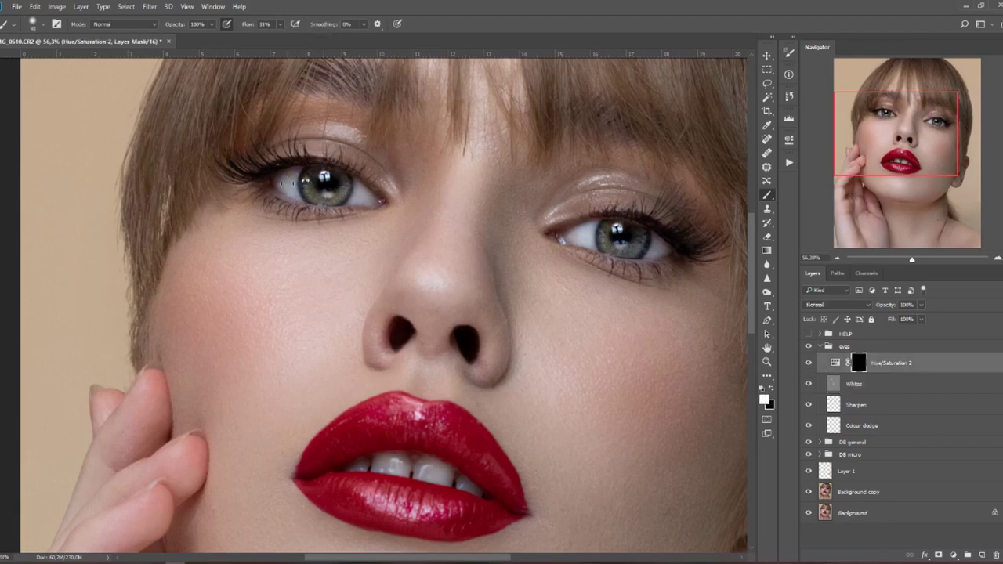
- Whiten the teeth on the Whites layer with a white brush at 58% flow
key("alt+bracketleft")
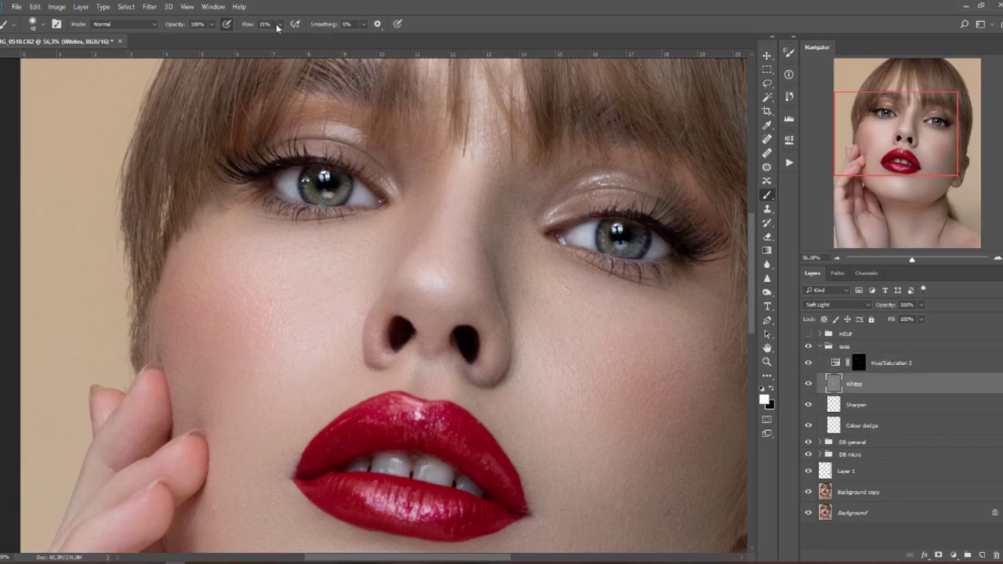
key("shift+5")
key("shift+8")
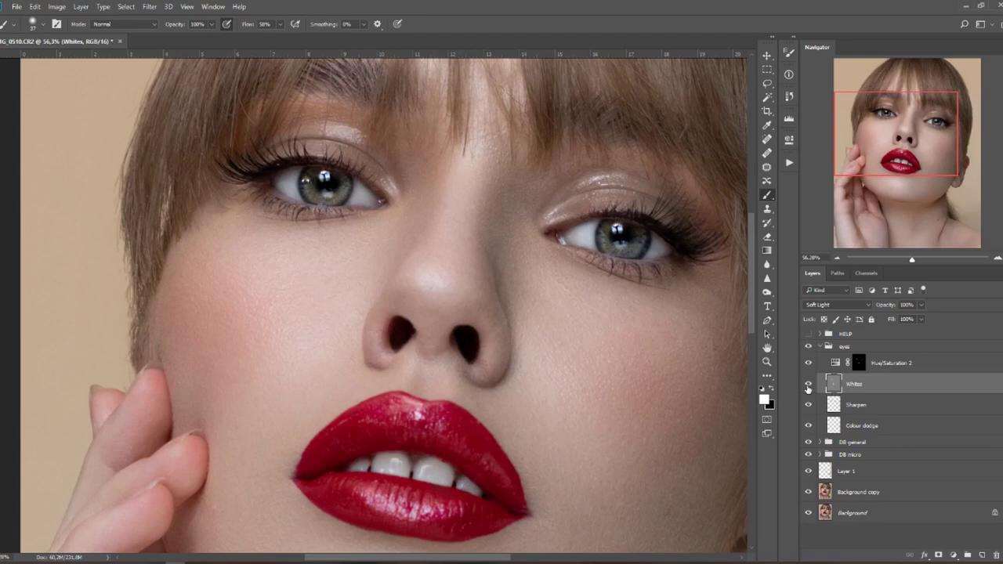
- Darken the upper eyelashes of both eyes on the Whites layer with a fine black brush at 100% flow
key("x")
key("shift+0")
left_click_drag(315, 124, 308, 141)
left_click_drag(322, 168, 319, 138)
left_click_drag(605, 210, 602, 196)
left_click_drag(610, 213, 607, 195)
left_click_drag(627, 213, 630, 189)
left_click_drag(646, 213, 651, 188)
left_click_drag(304, 156, 300, 137)
left_click_drag(294, 156, 284, 139)
left_click_drag(281, 156, 278, 142)
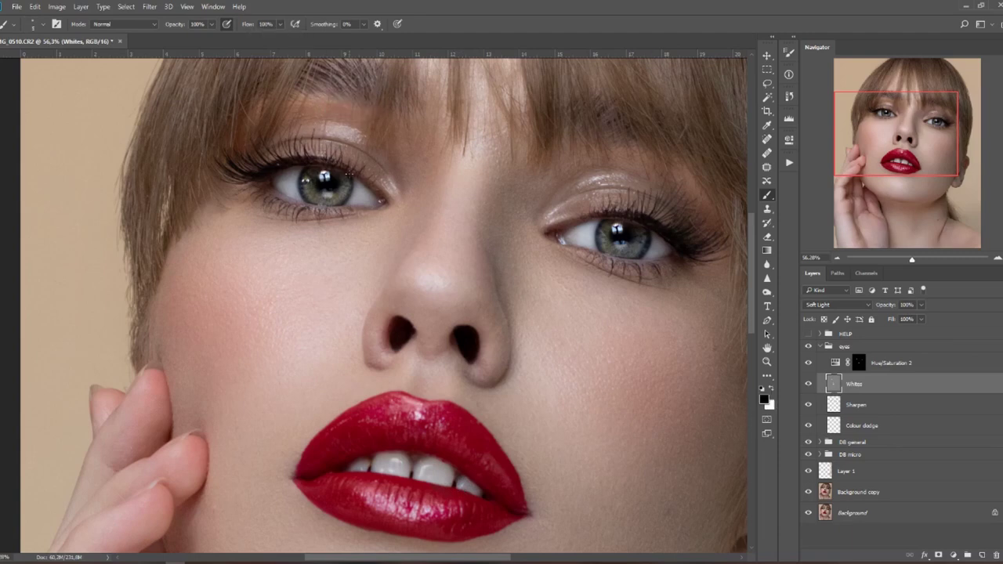
- Reduce the Whites layer's opacity and compare the portrait with and without the eyes group
scroll(316, 189, "down", 5)
left_click(921, 306)
left_click(914, 317)
left_click(809, 347)
left_click(809, 346)
left_click(809, 348)
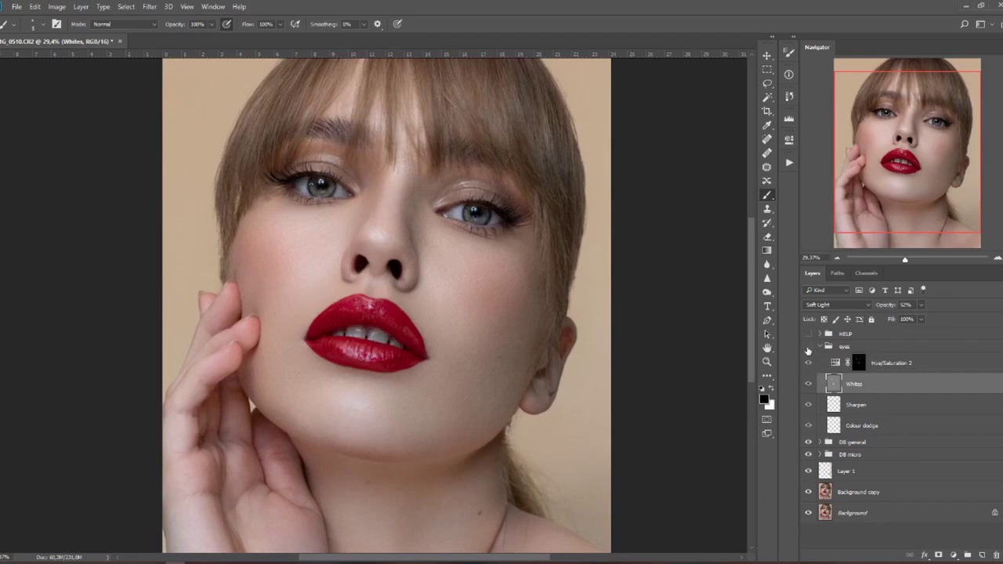
left_click(809, 347)
- Add subtle highlights to the face on the Whites layer with a white brush at 12% flow
left_click(820, 346)
scroll(207, 408, "down", 4)
scroll(207, 409, "up", 1)
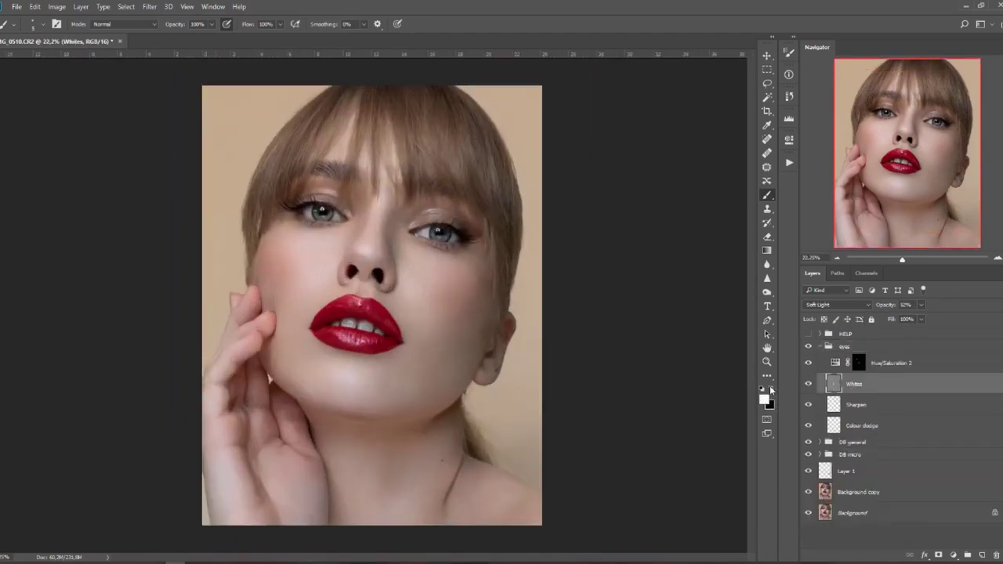
scroll(337, 240, "up", 3)
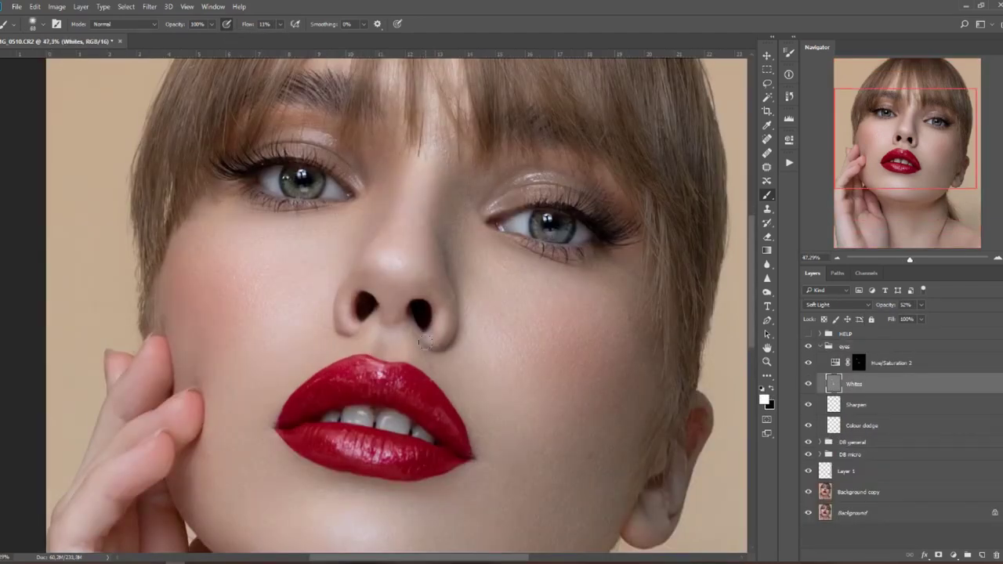
scroll(384, 267, "down", 3)
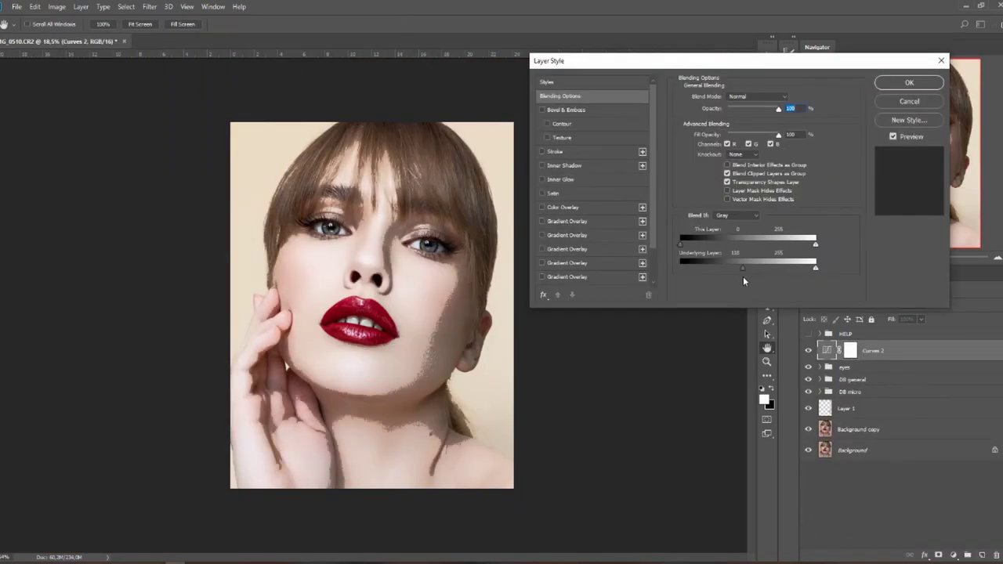
- Restrict the Curves 2 brightening to the highlights by splitting the underlying layer's Blend If shadow limit to 137 / 194
left_click_drag(743, 275, 783, 270)
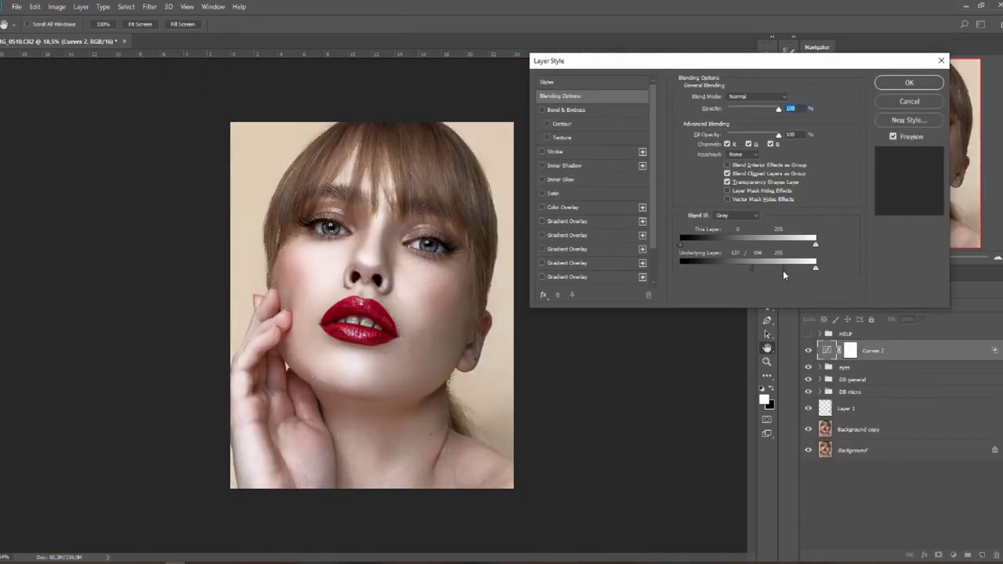
key("Return")
key("b")
- Invert the Curves 2 mask, paint the glow over the face and hand in white, and set the layer's opacity to 47%
key("ctrl+i")
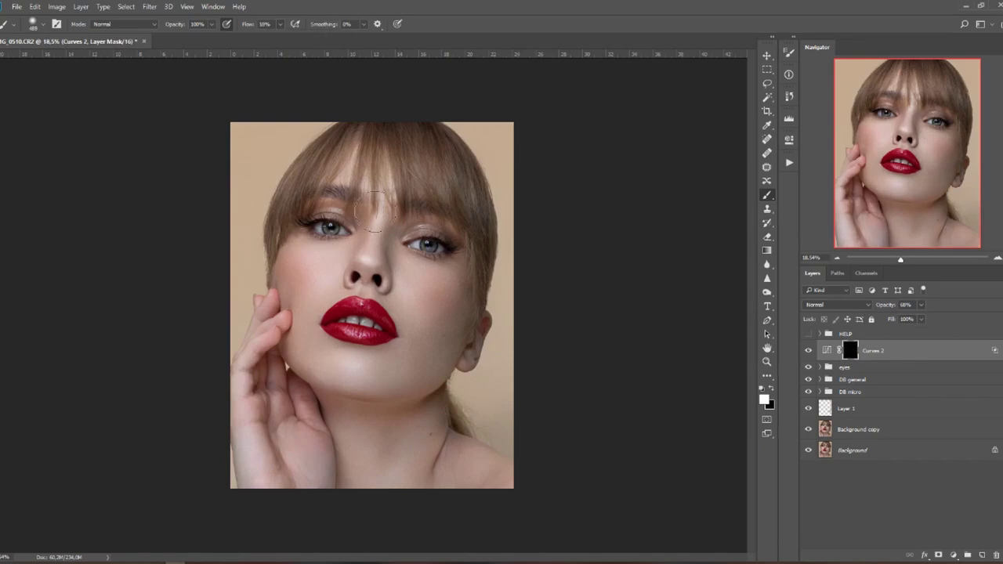
mouse_move(374, 210)
left_mouse_down()
mouse_move(407, 313)
mouse_move(475, 207)
mouse_move(267, 471)
left_mouse_up()
scroll(335, 424, "down", 2)
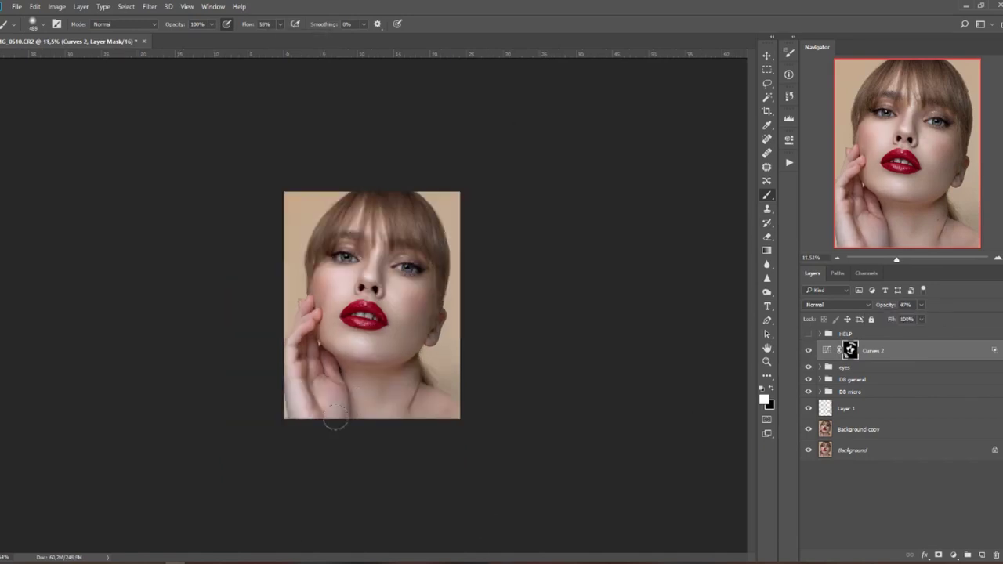
scroll(336, 423, "up", 4)
- Stamp all visible layers onto a new layer and open it in Liquify
key("ctrl+alt+shift+e")
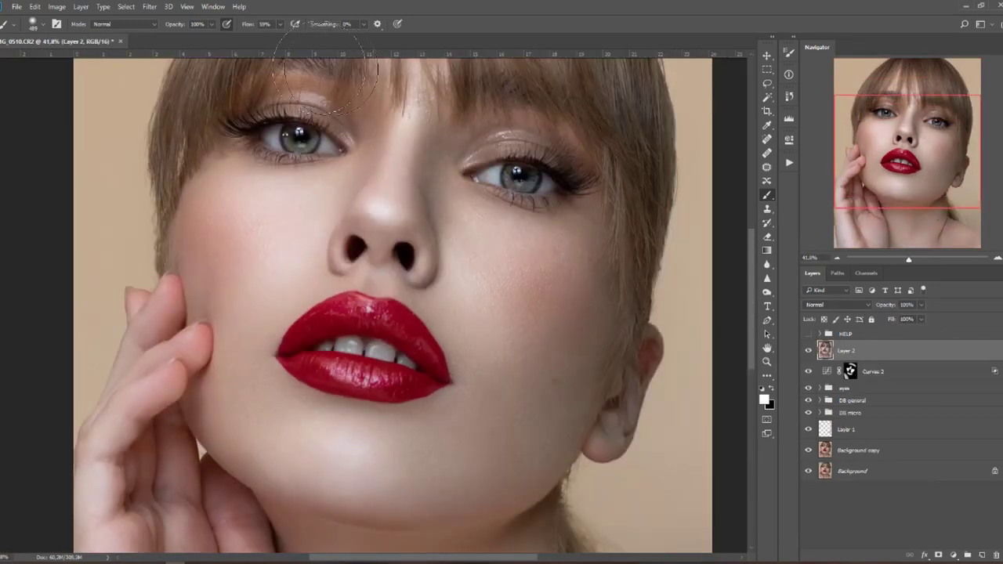
key("ctrl+0")
key("ctrl+shift+x")
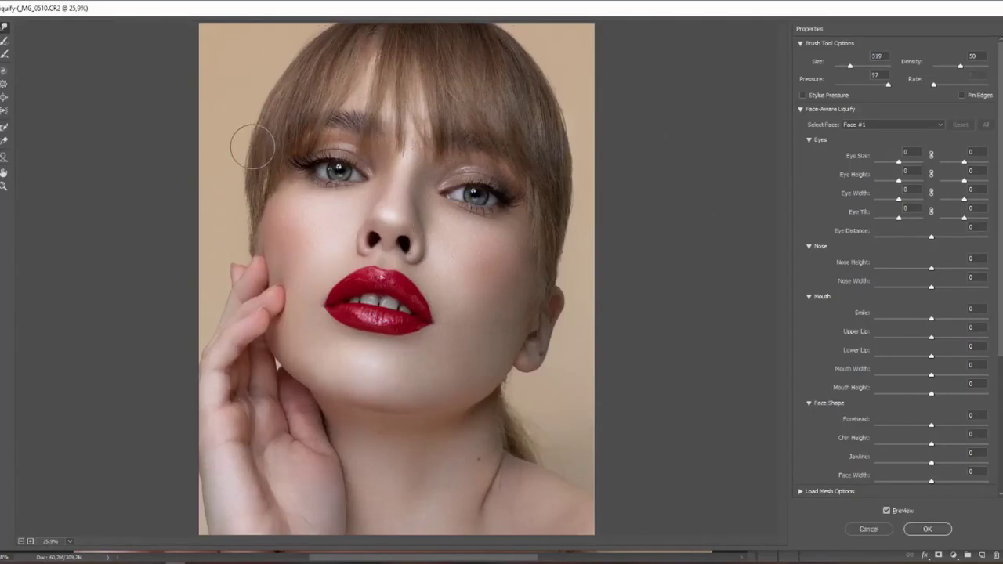
- Refine the outline of the hair and face with a large Forward Warp brush and compare it using the preview
scroll(251, 149, "down", 3)
left_click_drag(493, 410, 522, 413)
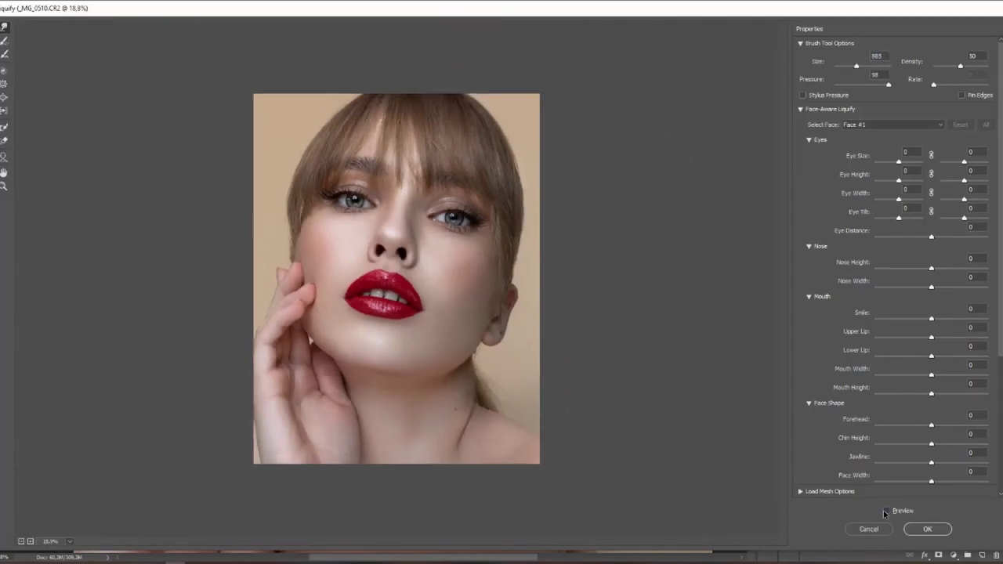
scroll(376, 165, "up", 6)
left_click_drag(418, 188, 276, 188)
scroll(423, 322, "up", 1)
left_click_drag(425, 353, 397, 354)
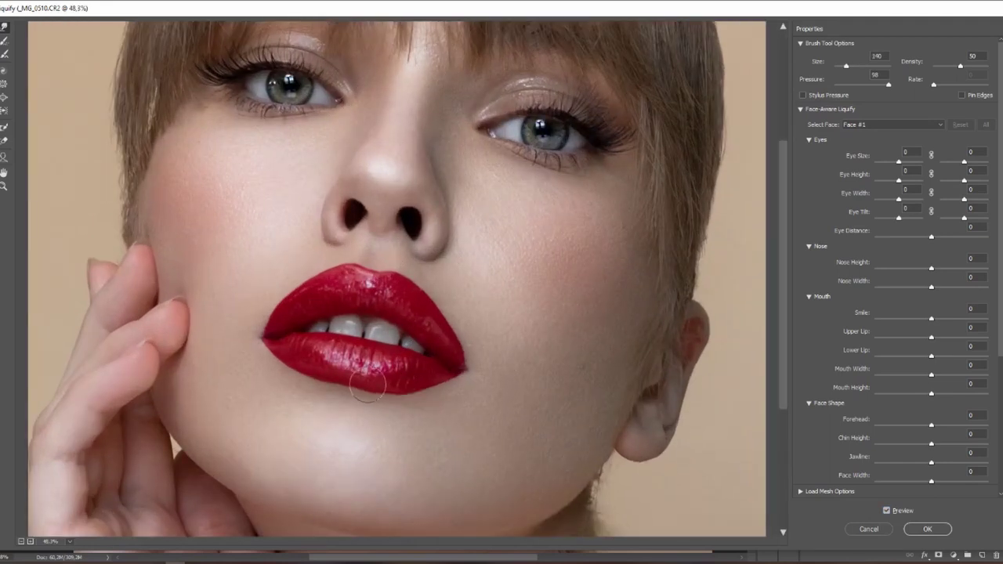
- Reshape the mouth corner and the lower lip edge with the Forward Warp tool, reducing the brush size for finer work
key("bracketleft")
key("bracketleft")
key("bracketleft")
left_click_drag(465, 351, 536, 347)
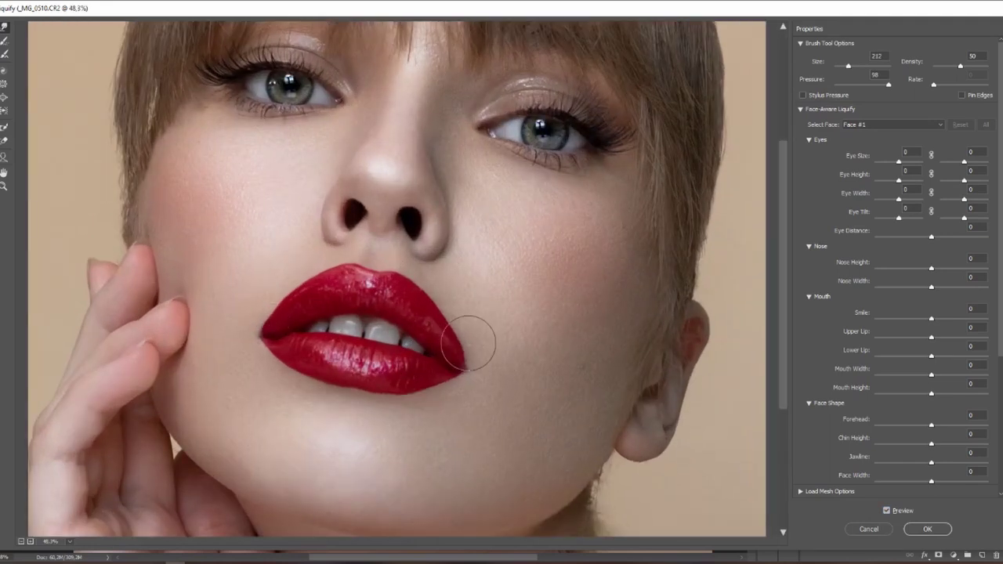
left_click_drag(354, 387, 319, 392)
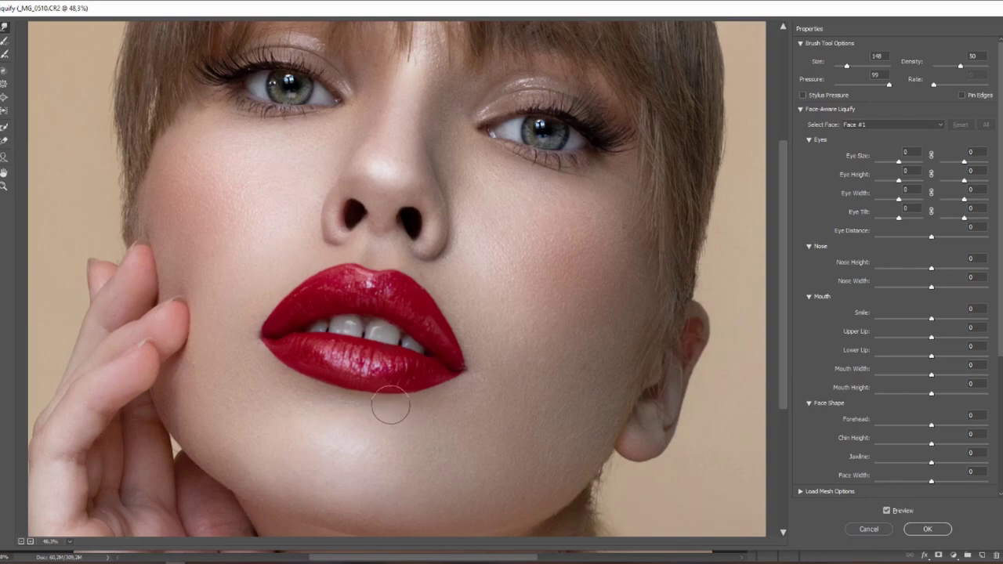
key("bracketleft")
key("bracketleft")
- Compare the warped portrait with its preview off, inspect the lips up close with a smaller brush, and apply the Liquify changes
key("ctrl+0")
left_click(887, 511)
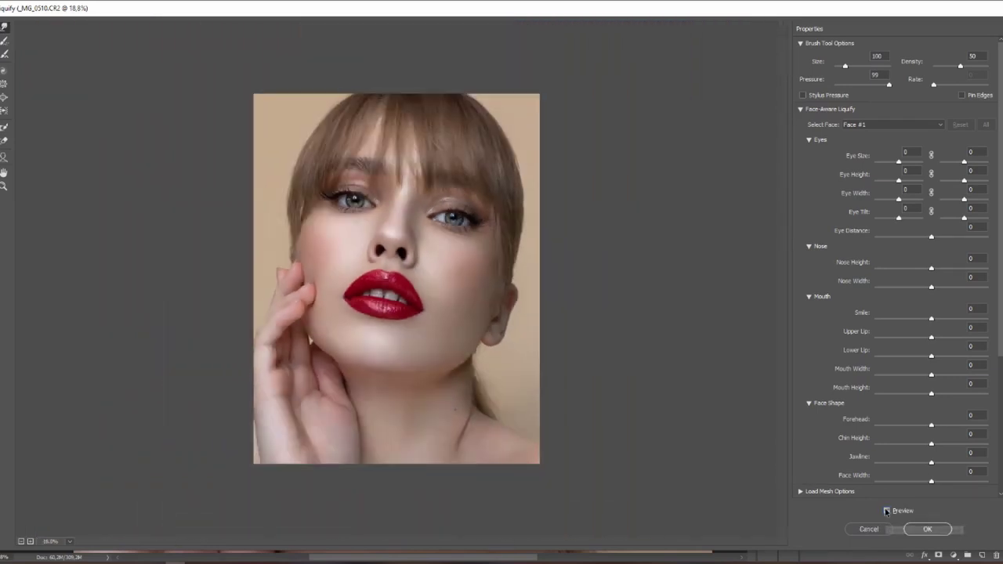
left_click(887, 511)
scroll(398, 291, "up", 10)
key("bracketleft")
key("bracketleft")
key("bracketleft")
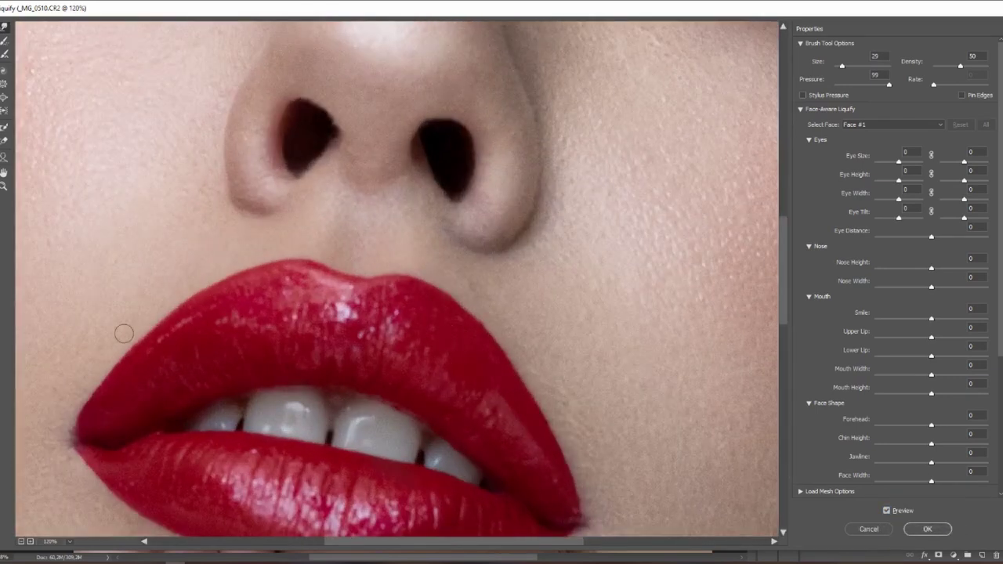
scroll(522, 365, "down", 5)
key("Return")
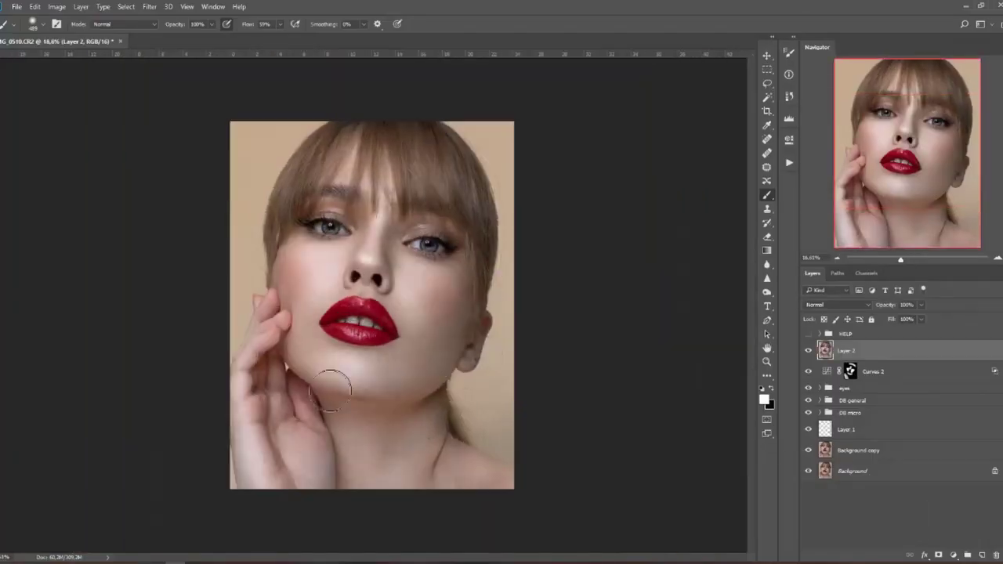
- Add a new blank layer and heal small blemishes around the lips and chin with the Spot Healing Brush
scroll(333, 353, "up", 9)
key("ctrl+shift+alt+n")
key("j")
scroll(233, 227, "up", 4)
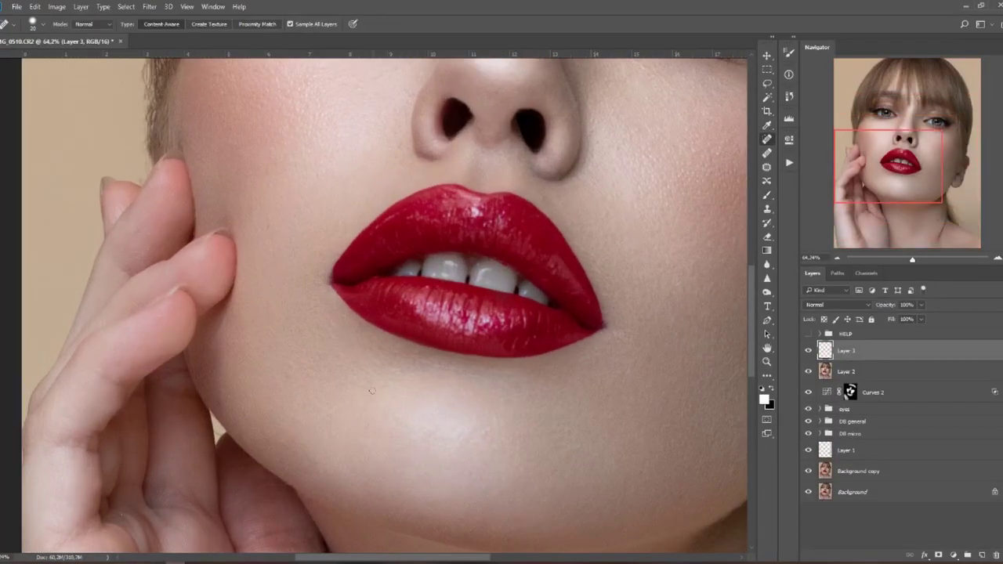
left_click_drag(486, 220, 299, 385)
left_click_drag(565, 377, 533, 275)
scroll(533, 277, "down", 5)
- Run the Burn action to add a burn layer above the healing layer and switch to the Brush tool
left_click(789, 162)
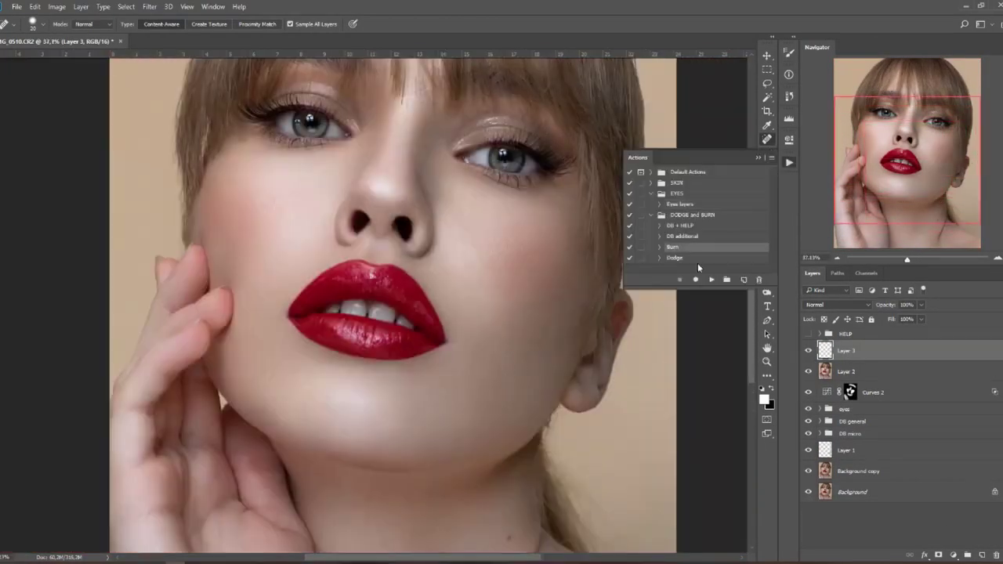
left_click(711, 280)
left_click(789, 162)
key("b")
- Paint small dark beauty marks on the cheeks and neck through the burn mask with a tiny white brush
scroll(571, 240, "up", 6)
left_click(505, 443)
scroll(539, 301, "down", 5)
scroll(244, 232, "up", 4)
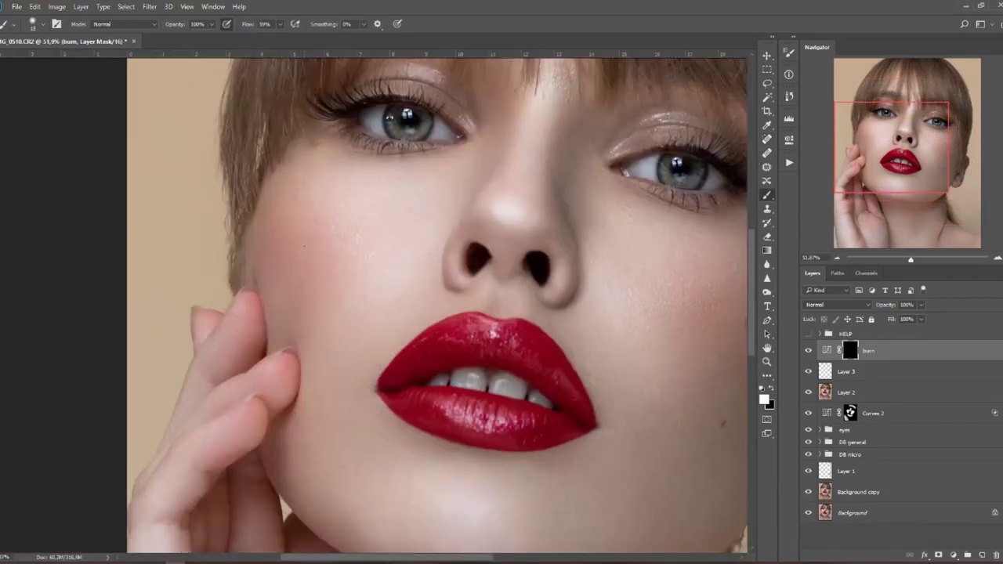
scroll(470, 392, "down", 3)
left_click_drag(470, 392, 337, 235)
scroll(490, 474, "up", 3)
left_click_drag(489, 475, 521, 395)
scroll(520, 394, "up", 4)
key("ctrl+0")
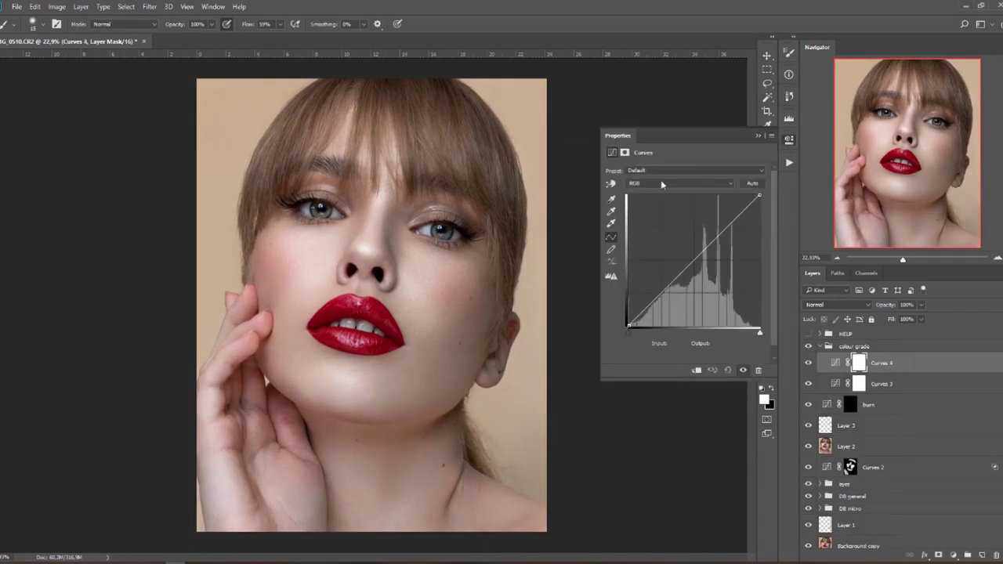
- Grade the colours in Curves 4: pull in the red and green white points, lift the blue shadows and lower the blue highlights
key("alt+3")
left_click_drag(758, 196, 756, 195)
key("alt+4")
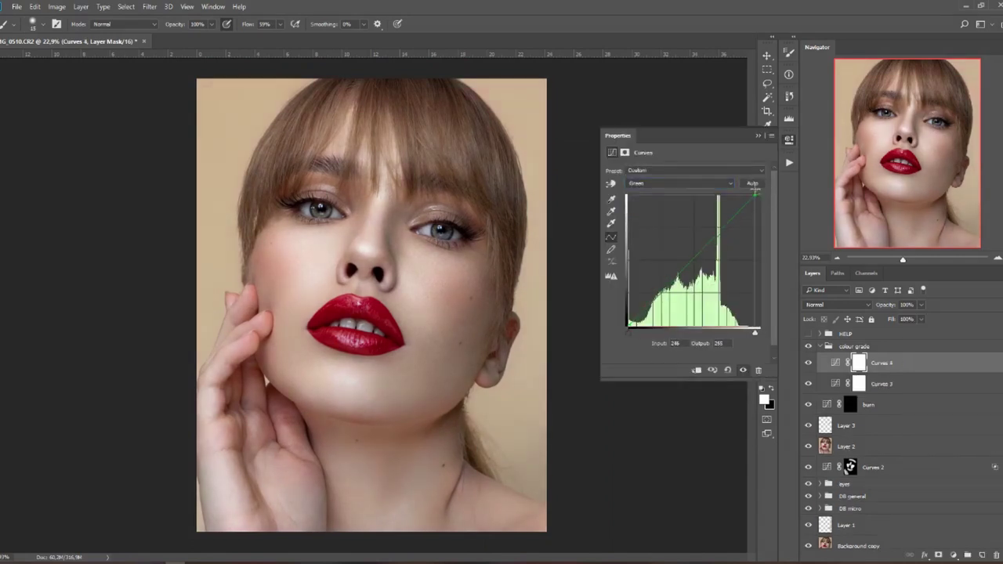
key("alt+5")
left_click_drag(628, 326, 628, 322)
left_click_drag(760, 195, 760, 200)
key("alt+2")
left_click(758, 137)
- Add a Selective Color adjustment layer in the colour grade group, lowering cyan and raising yellow in the reds
left_click(954, 555)
left_click(933, 547)
mouse_move(685, 205)
left_mouse_down()
mouse_move(655, 206)
mouse_move(679, 205)
left_mouse_up()
left_click_drag(685, 226, 701, 247)
- Go on to other colour ranges of the Selective Color layer, slightly lowering magenta and raising cyan
left_click(684, 183)
left_click(680, 201)
left_click(678, 183)
left_click(682, 242)
mouse_move(686, 227)
left_mouse_down()
mouse_move(634, 227)
mouse_move(681, 227)
left_mouse_up()
left_click_drag(685, 207, 692, 207)
- Set magenta to +2% in the blacks of the Selective Color layer and slightly raise black in another colour range
left_click(684, 182)
left_click(684, 263)
left_click(677, 182)
left_click(670, 262)
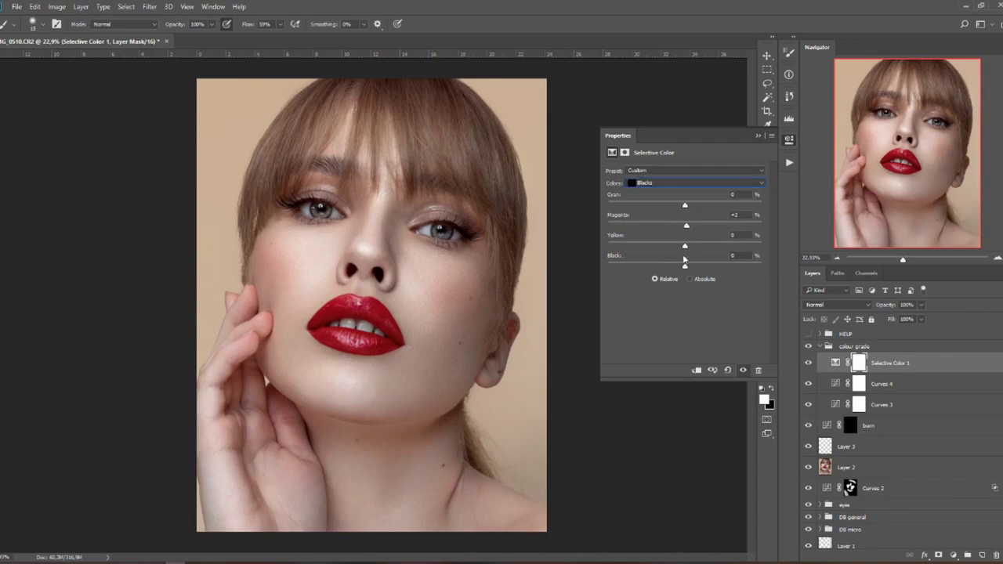
left_click(678, 183)
left_click(679, 243)
left_click_drag(685, 267, 688, 267)
left_click(757, 136)
- Review the red channel of Curves 4, then compare the portrait without the colour grade group and against the original background
double_click(835, 383)
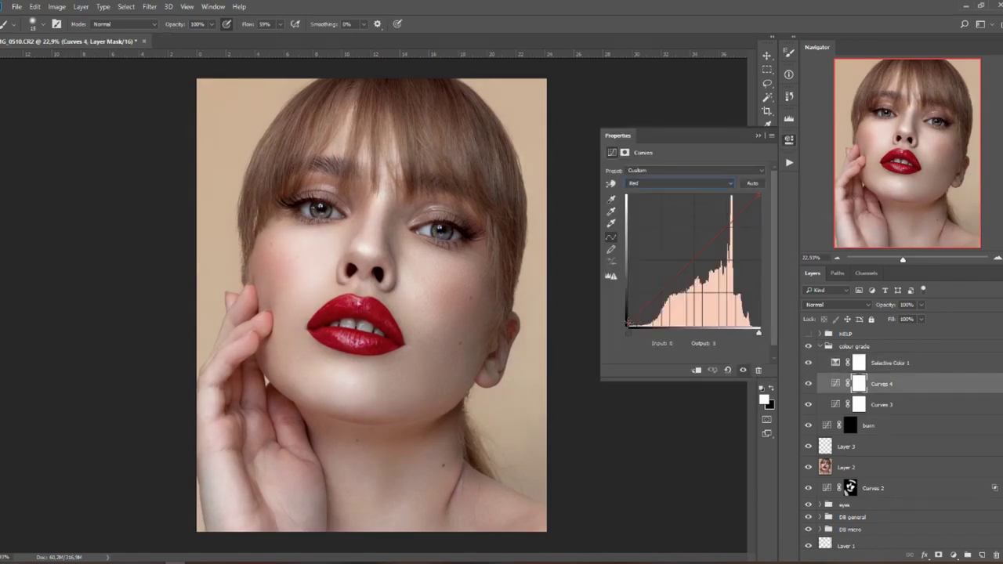
left_click(758, 135)
left_click(820, 346)
left_click(808, 347)
left_click(808, 346)
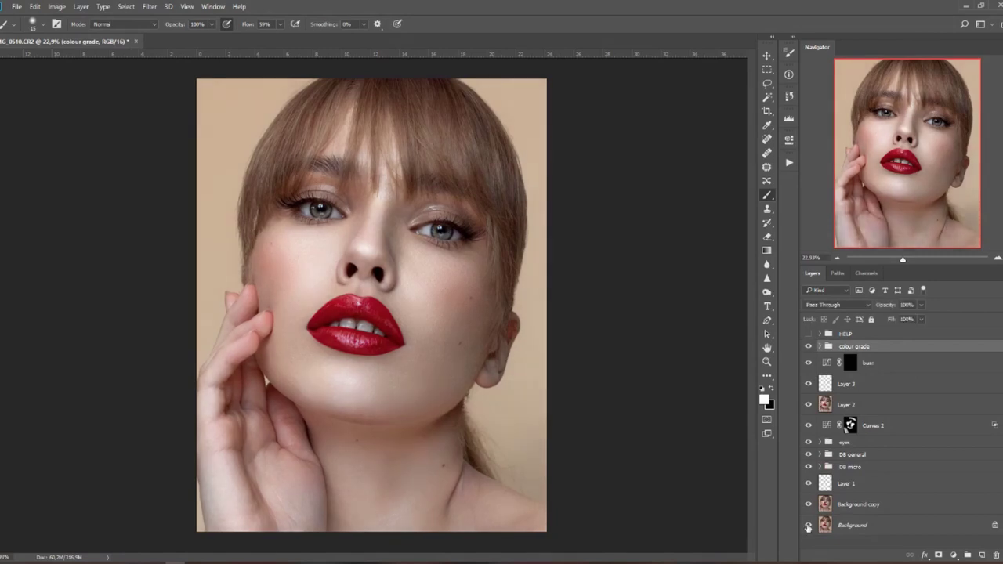
left_click(808, 525, "alt")
left_click(808, 526, "alt")
- Add a Black & White adjustment in Luminosity mode, tune its sliders with reduced magentas, and move it into the colour grade group
scroll(666, 330, "down", 1)
left_click(954, 555)
left_click(933, 451)
left_click(837, 305)
left_click(827, 553)
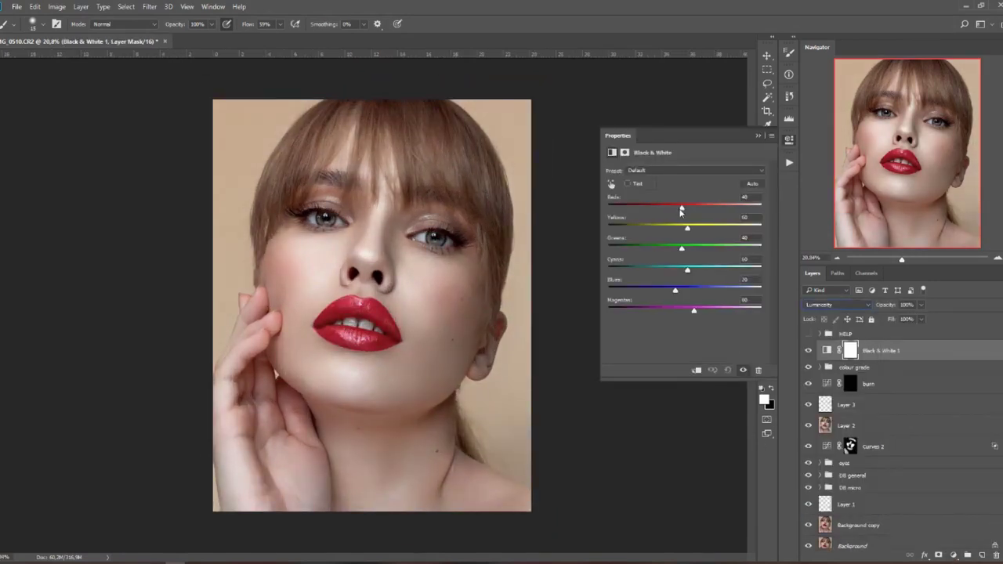
left_click_drag(681, 210, 690, 250)
left_click_drag(694, 311, 683, 310)
left_click(758, 136)
left_click_drag(881, 352, 855, 366)
left_click(808, 347)
left_click(808, 347)
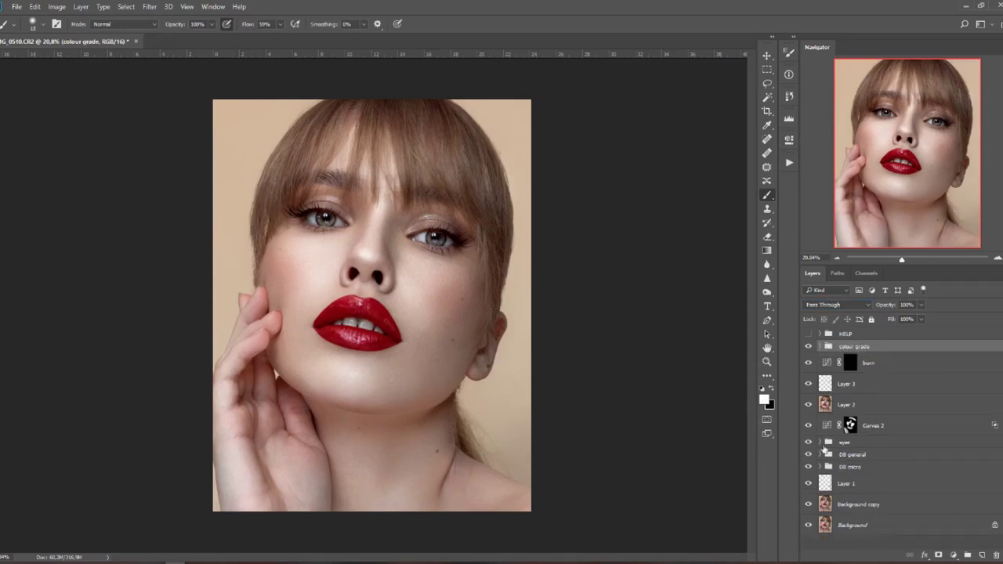
- Run the DB additional action to add dodge and burn layers, show the HELP group, and set the brush flow to 1%
left_click(790, 162)
left_click(690, 235)
left_click(711, 280)
left_click(790, 162)
left_click(808, 334)
left_click(280, 25)
left_click_drag(281, 37, 252, 37)
scroll(374, 298, "up", 5)
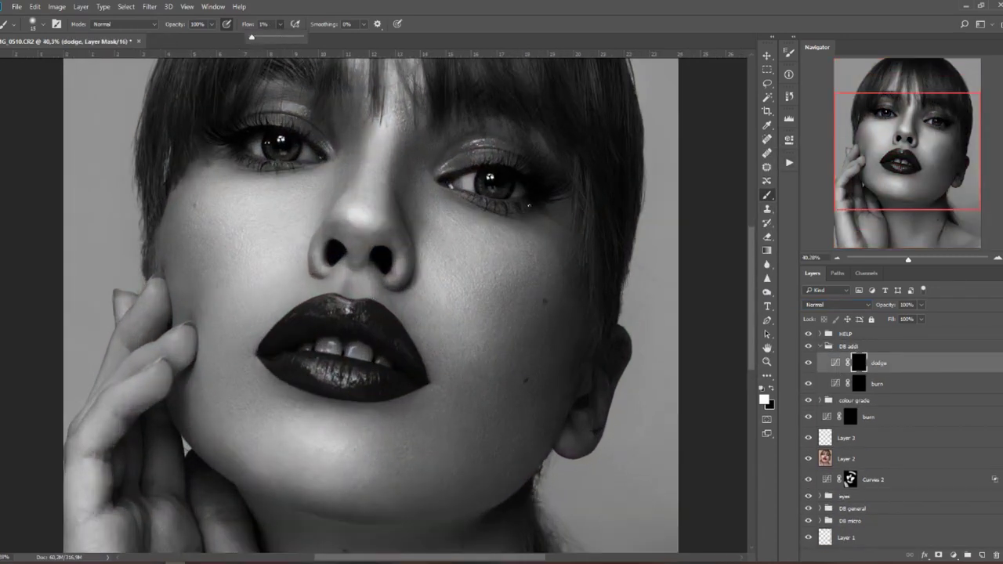
- Even out tonal transitions around the eyes, nose and mouth by painting on the additional dodge and burn masks
left_click(536, 214)
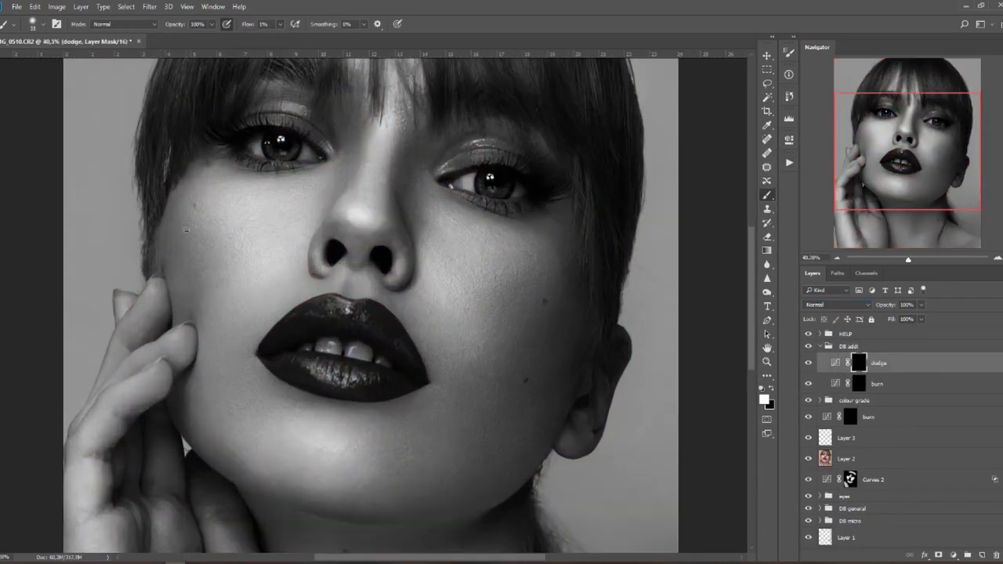
scroll(424, 226, "up", 5)
left_click_drag(352, 141, 342, 141)
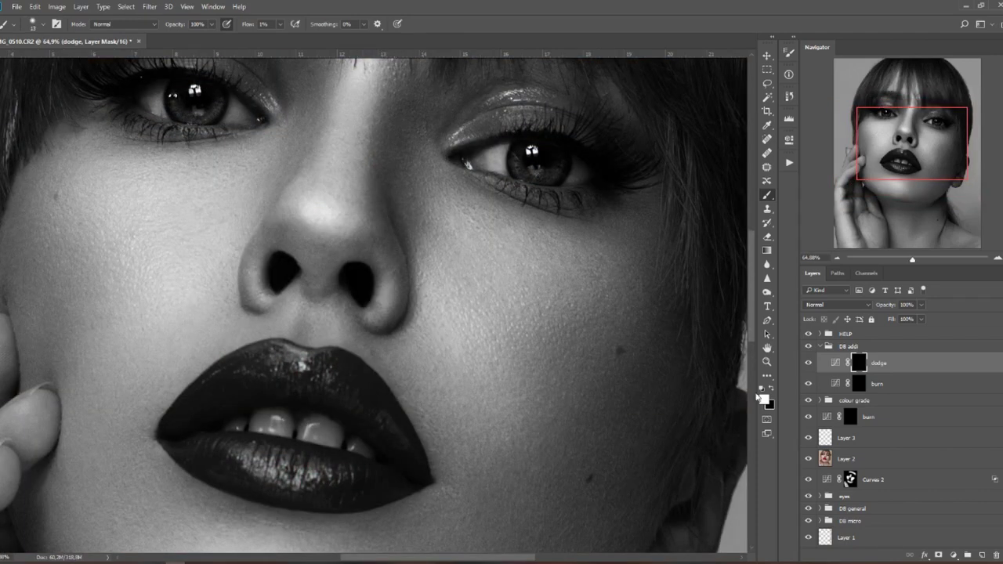
left_click(860, 384)
key("alt+bracketright")
left_click_drag(428, 393, 421, 276)
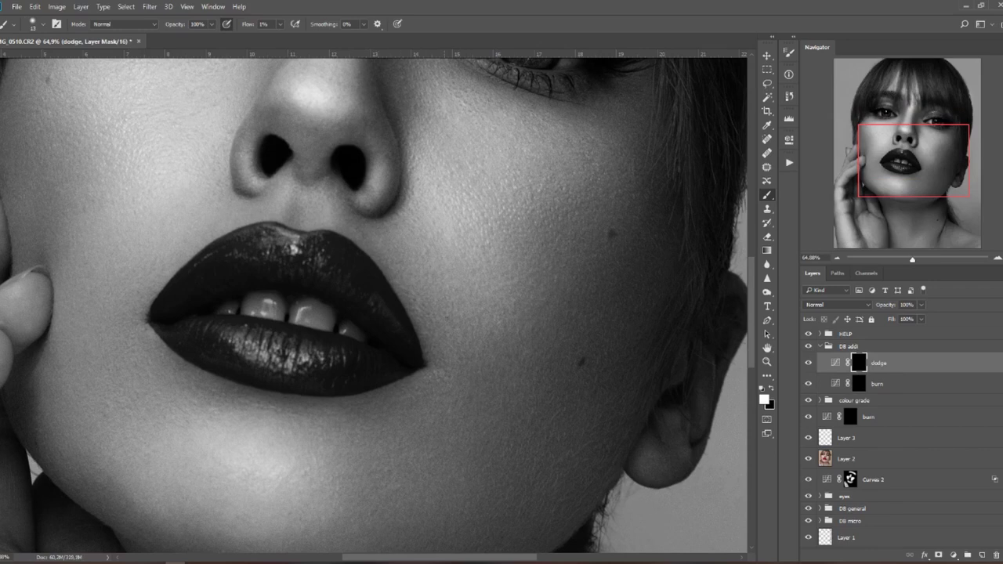
scroll(200, 330, "down", 8)
scroll(362, 240, "up", 7)
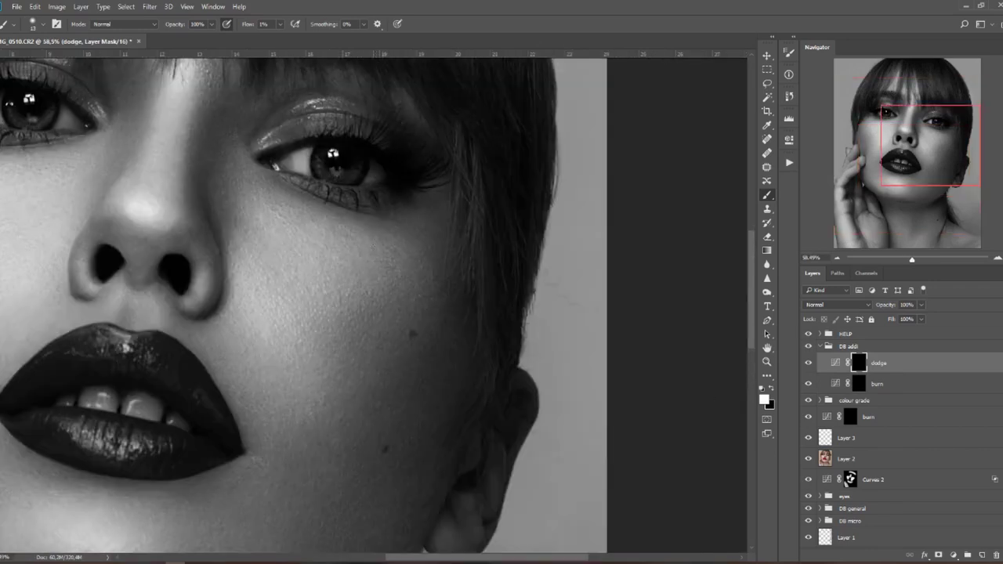
- Smooth uneven patches on the cheek beside the nose and mouth corner with low-flow strokes on the dodge and burn masks
left_click_drag(235, 282, 400, 337)
scroll(113, 326, "down", 4)
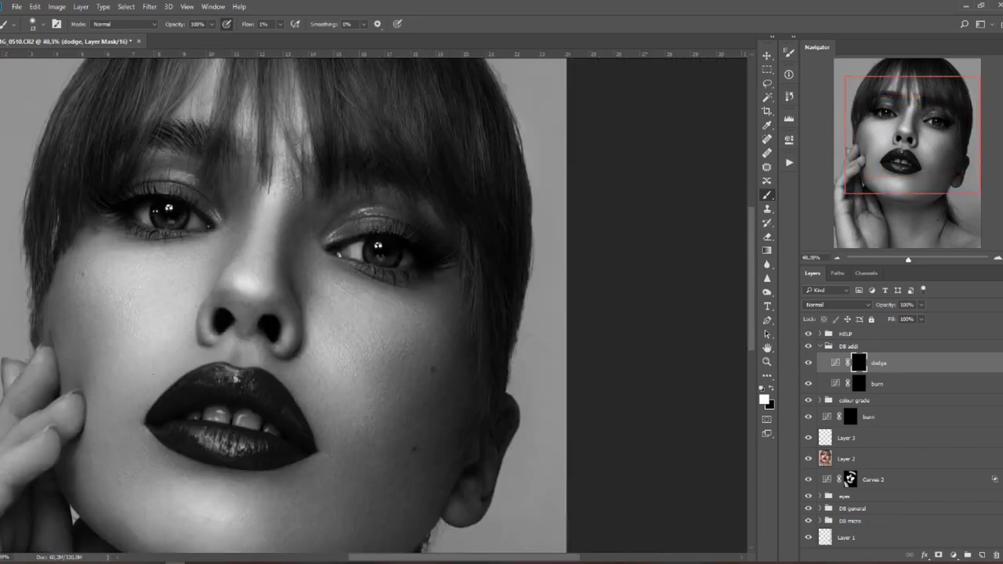
left_click_drag(323, 430, 345, 355)
scroll(346, 355, "up", 3)
key("alt+bracketleft")
key("alt+bracketright")
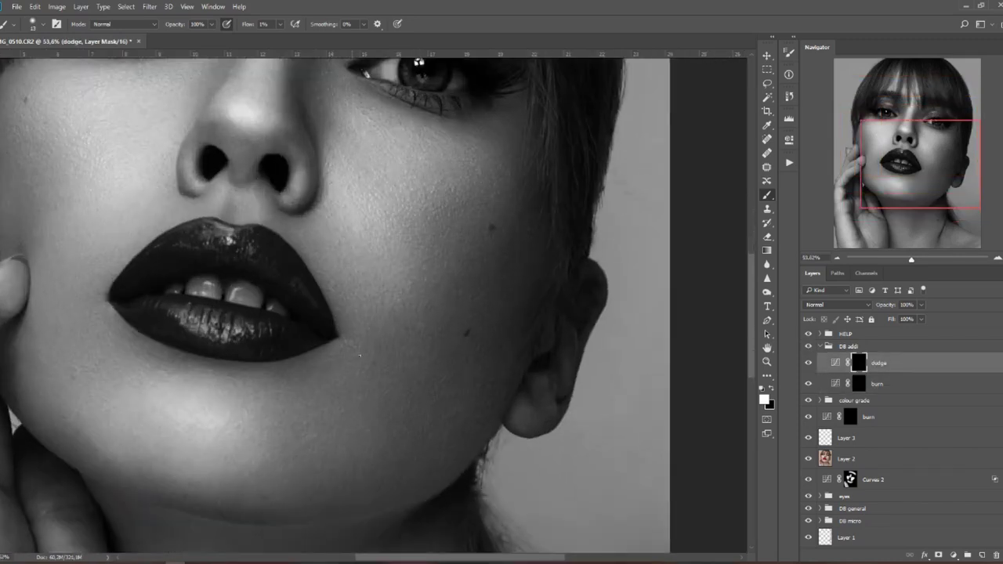
scroll(376, 366, "down", 4)
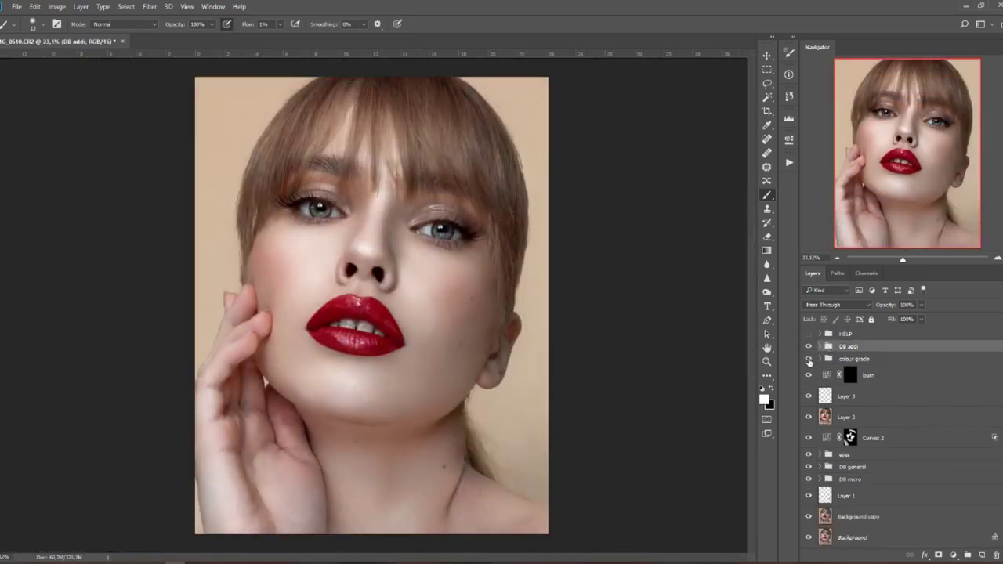
- Set the brush flow to 13%, enlarge the brush, and deepen the shadow under the jaw and across the neck on the burn mask
key("alt+bracketleft")
left_click(280, 24)
left_click(283, 38)
key("bracketright")
key("bracketright")
key("bracketright")
key("bracketright")
key("bracketright")
key("bracketright")
key("bracketright")
key("bracketright")
key("bracketright")
key("bracketright")
key("bracketright")
key("bracketright")
key("bracketright")
key("bracketright")
key("bracketright")
key("bracketright")
key("bracketright")
key("bracketright")
left_click_drag(313, 415, 429, 425)
left_click_drag(337, 444, 439, 471)
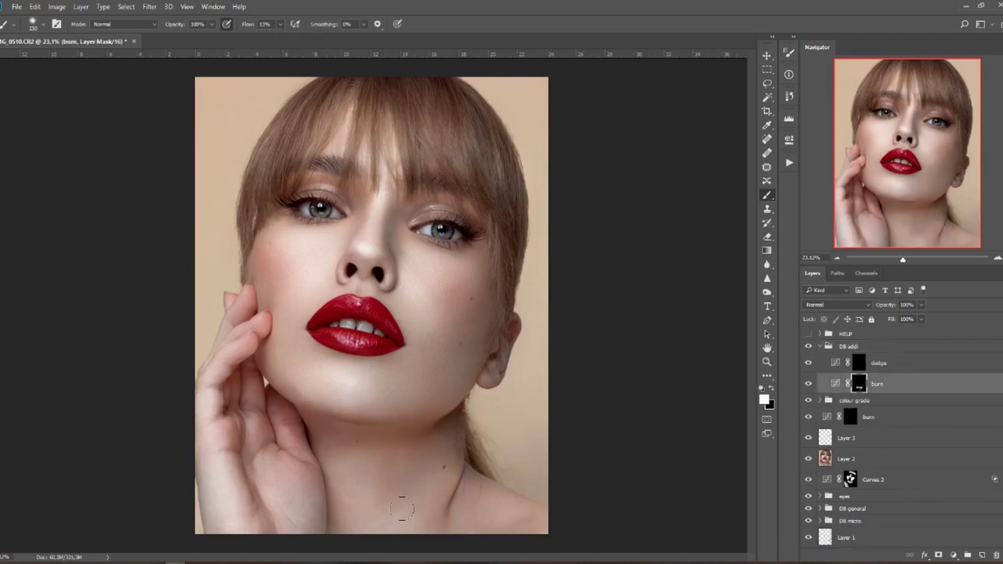
mouse_move(275, 382)
left_mouse_down()
mouse_move(314, 403)
mouse_move(463, 445)
left_mouse_up()
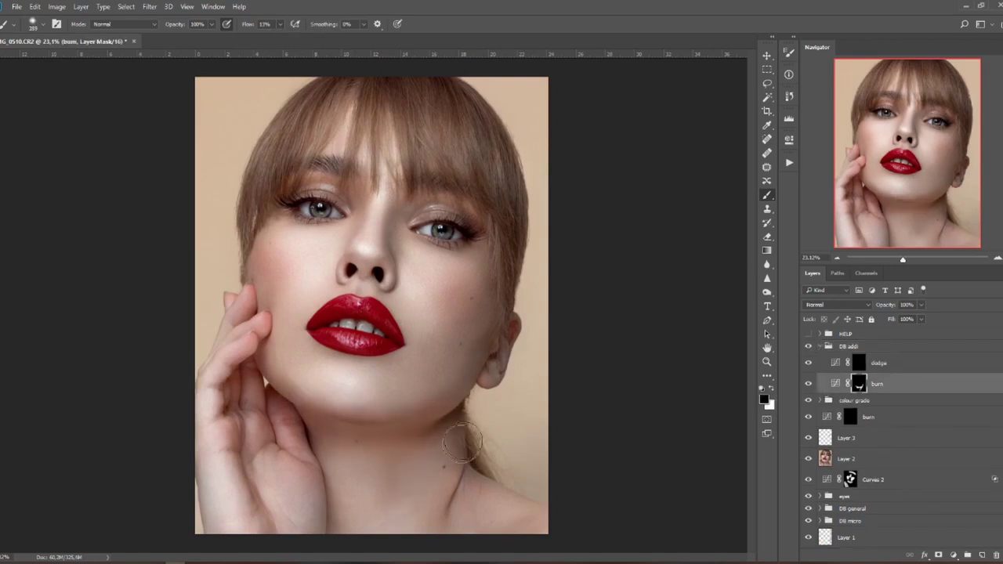
- Set the brush flow to 6%, refine the jawline shading with a smaller brush, and compare the result without the DB addi group
key("x")
key("shift+0")
key("shift+6")
key("bracketleft")
key("bracketleft")
key("bracketleft")
key("bracketleft")
key("bracketleft")
key("bracketleft")
key("bracketleft")
scroll(301, 390, "up", 2)
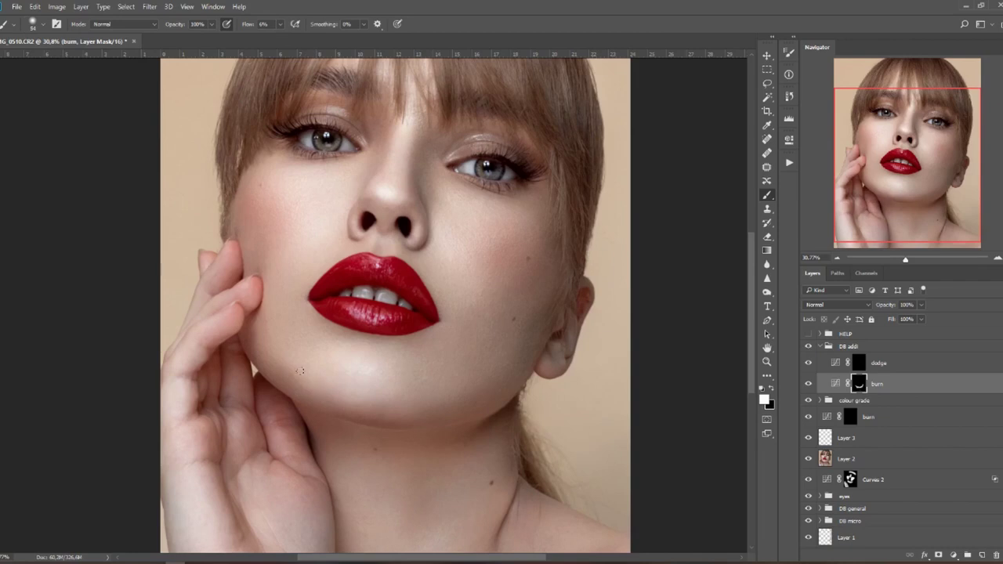
key("alt+bracketright")
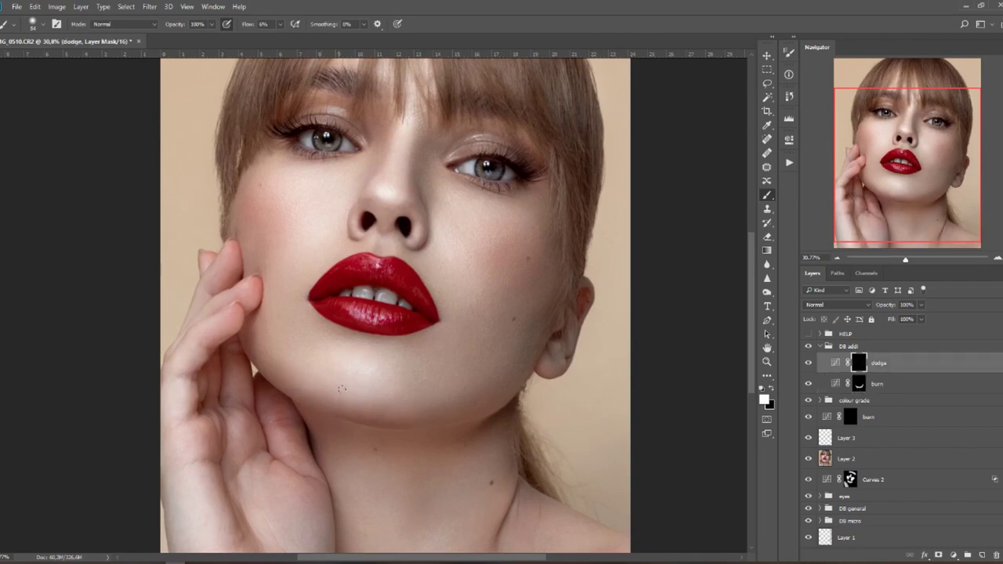
scroll(457, 424, "down", 3)
left_click(808, 346)
left_click(808, 347)
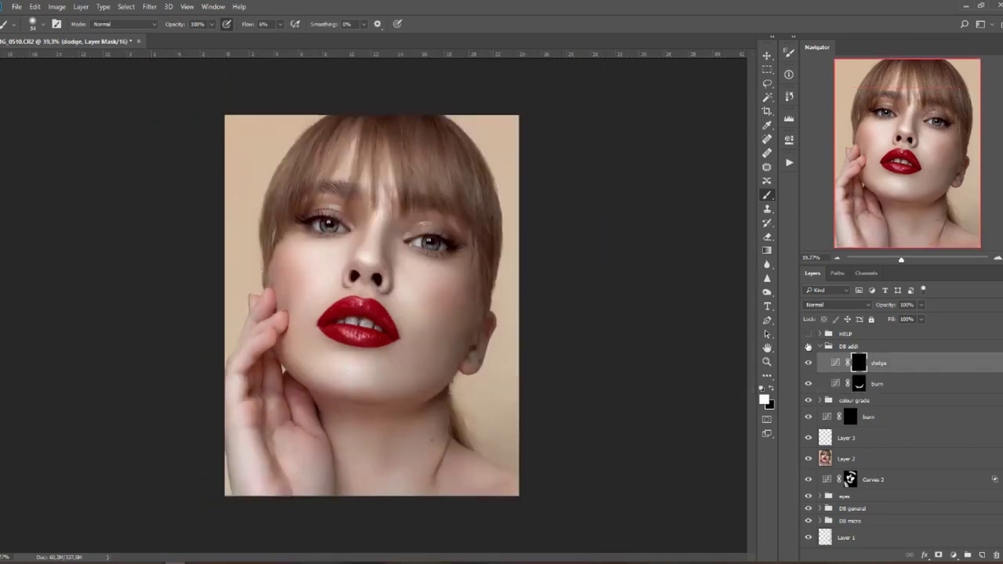
- Soften the burn shading on the cheek and jaw near the ear by painting black on the burn mask with adjusted flow
left_click(863, 384)
key("x")
left_click_drag(460, 359, 481, 370)
left_click(279, 24)
left_click_drag(281, 38, 278, 39)
left_click_drag(463, 303, 446, 306)
key("x")
- Refine the cheek and jaw on the dodge mask with a small brush at 1% flow, and compare the overall retouch
scroll(448, 378, "up", 2)
key("alt+bracketright")
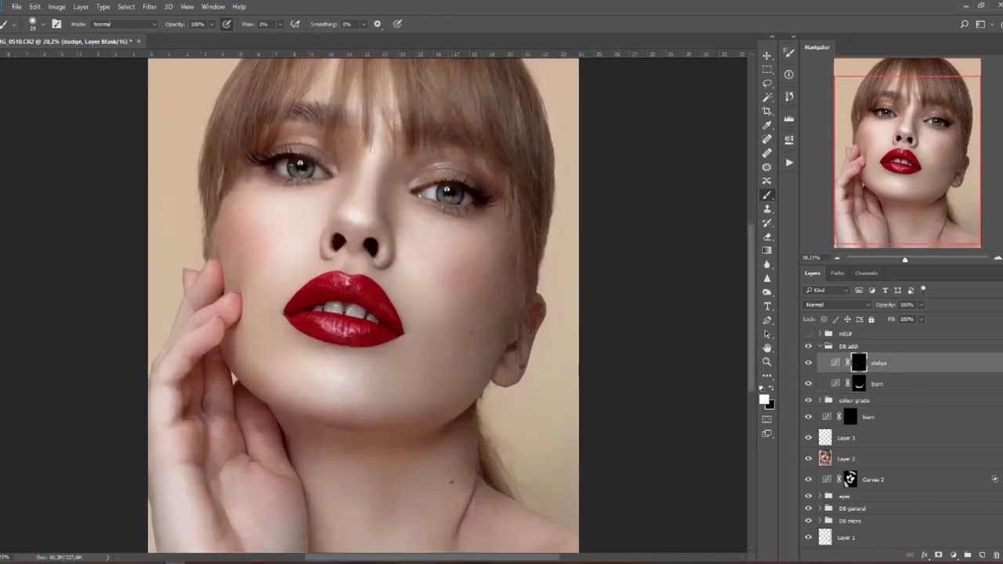
scroll(258, 351, "up", 2)
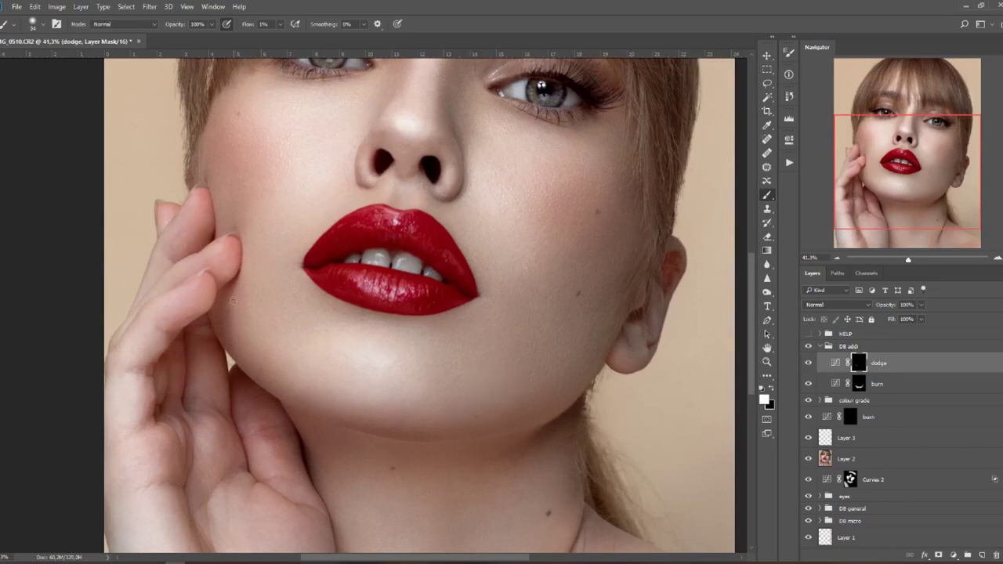
scroll(373, 409, "down", 3)
left_click(819, 346)
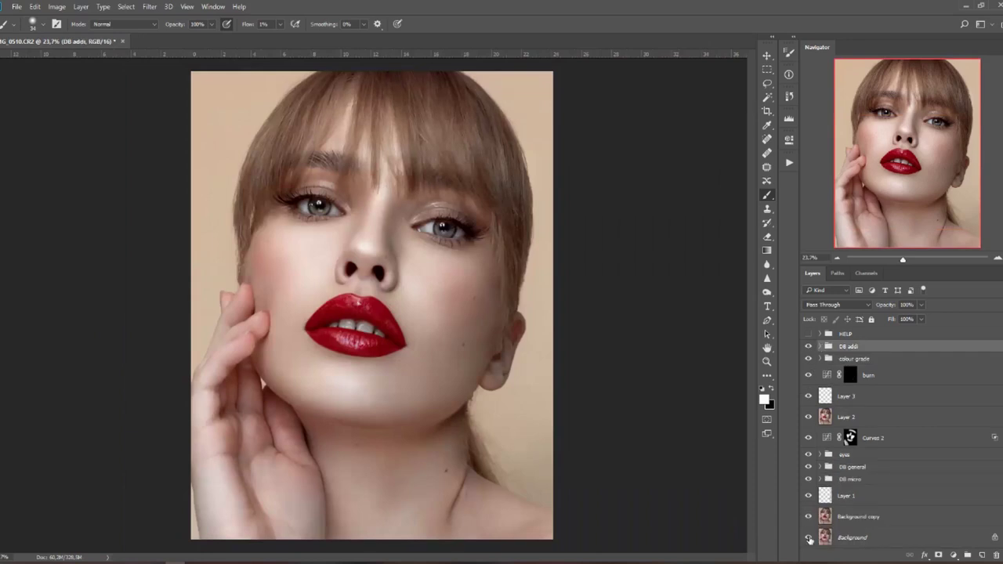
left_click(809, 400)
- Reopen Selective Color 1 in the colour grade group and fine-tune its black amount
left_click(820, 359)
double_click(837, 396)
mouse_move(674, 266)
left_mouse_down()
mouse_move(765, 285)
mouse_move(674, 268)
left_mouse_up()
left_click(757, 136)
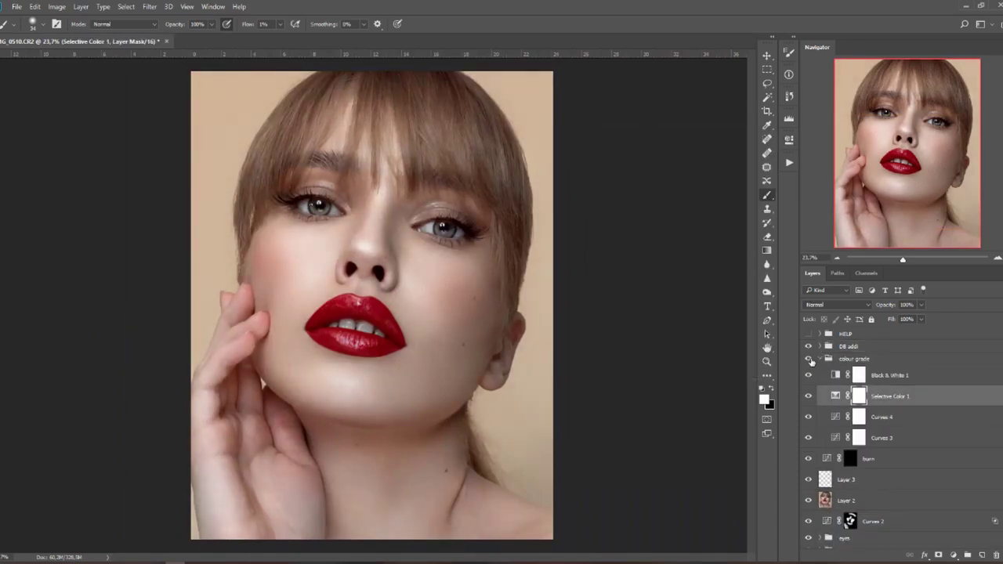
- Collapse the colour grade group in the layer stack
left_click(820, 359)
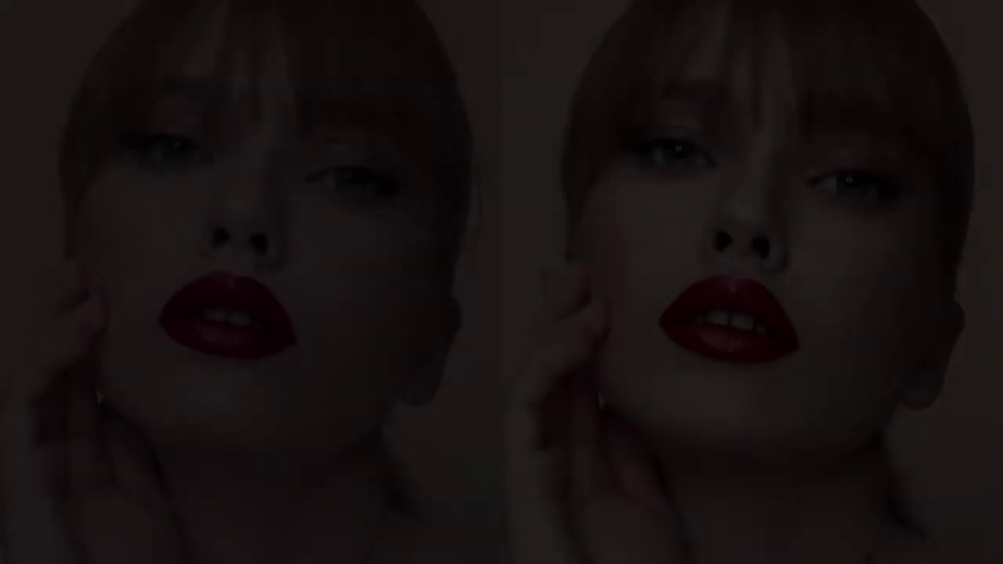